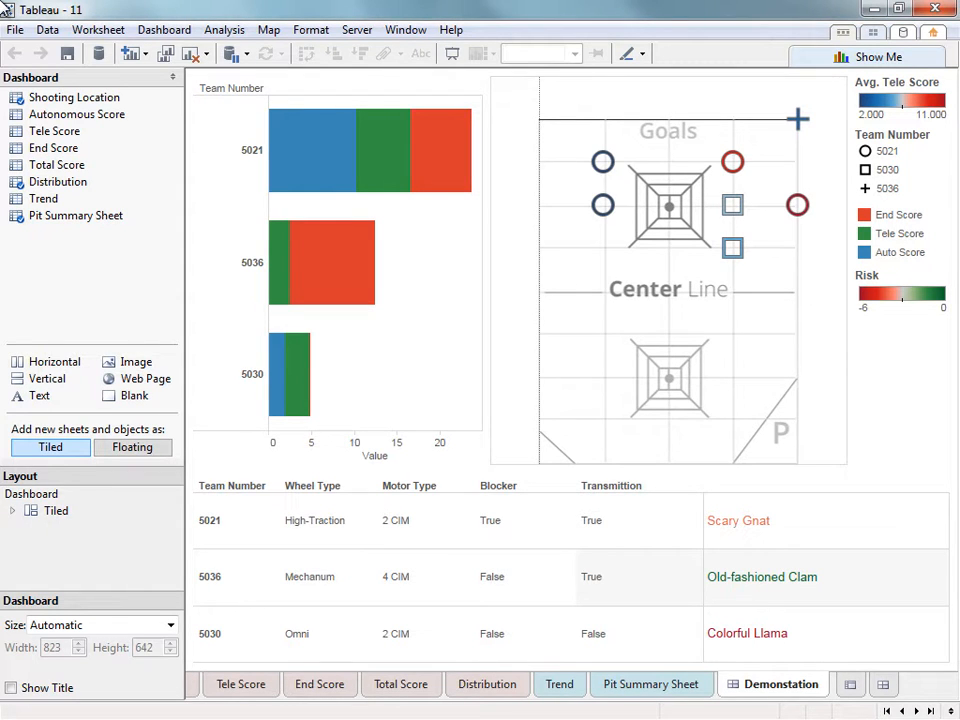
Minimize the first workbook's dashboard window to reveal the Tele Score worksheet.
click(870, 8)
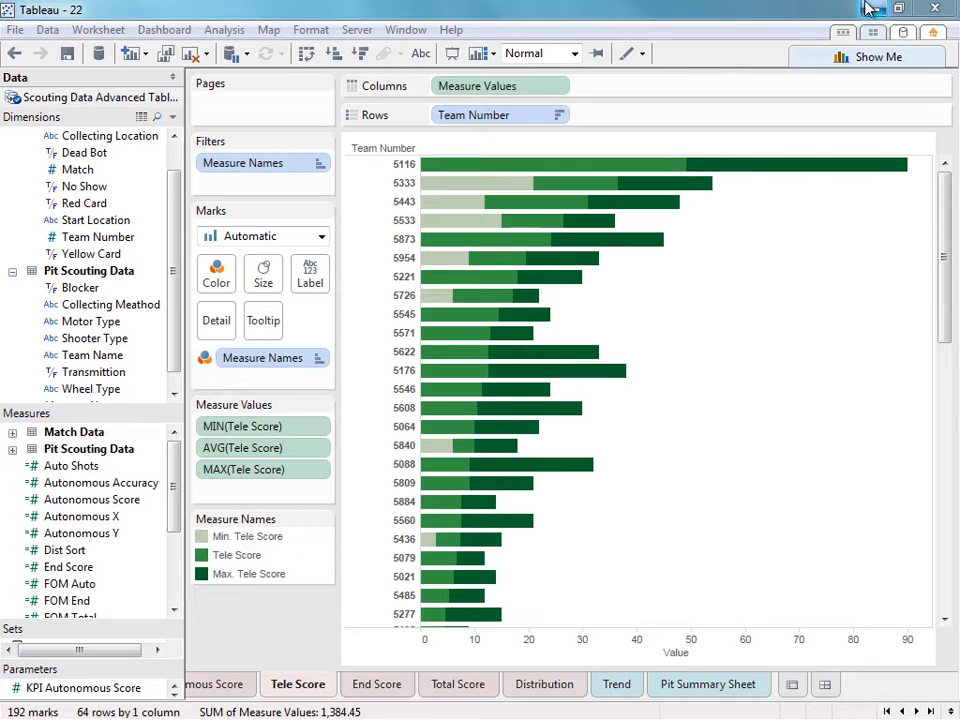
Create a Letter Portrait (850 by 1100) dashboard holding the Tele Score chart.
click(836, 693)
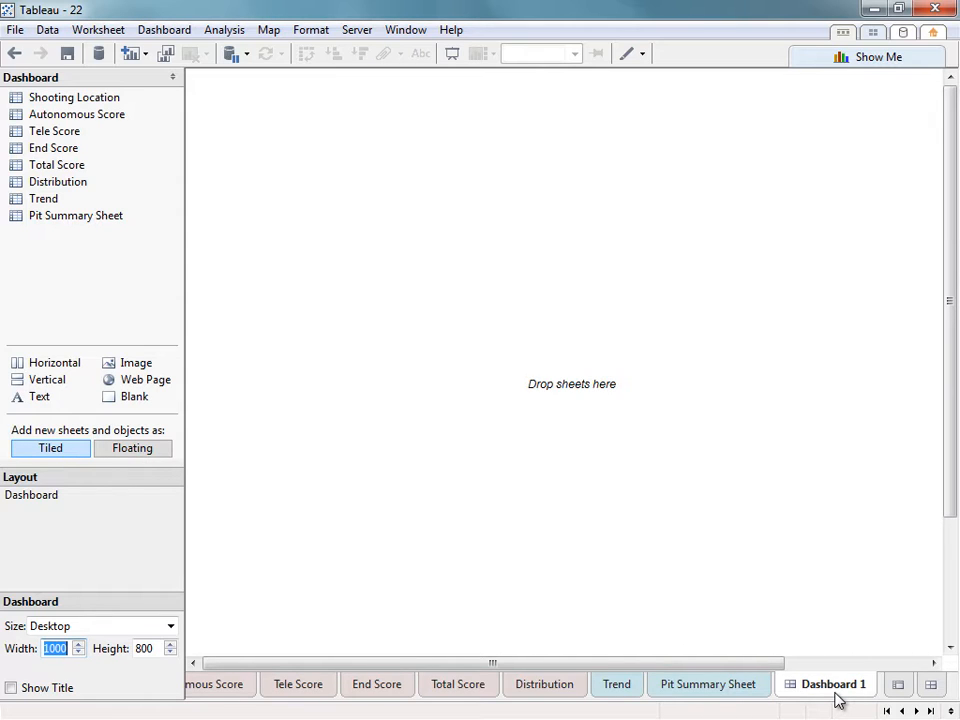
click(120, 630)
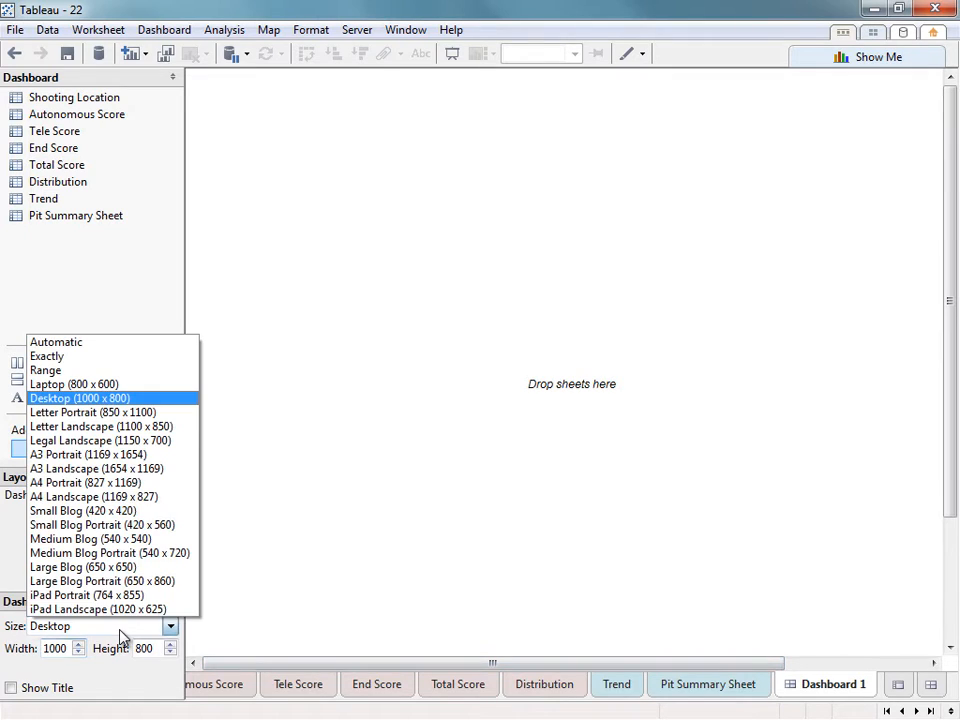
click(140, 412)
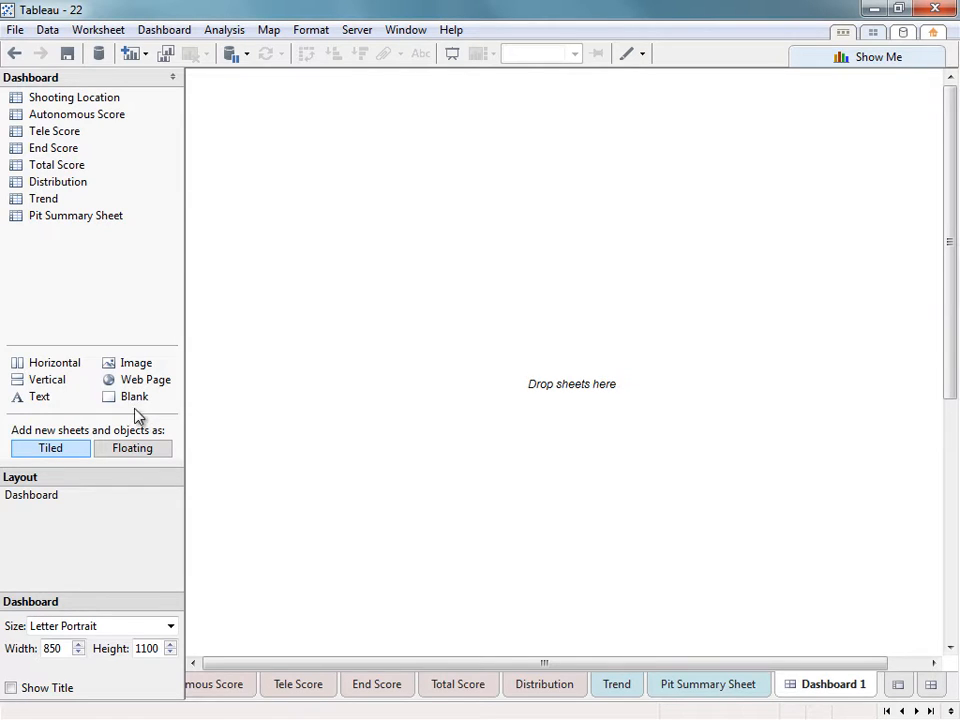
drag(55, 131, 400, 165)
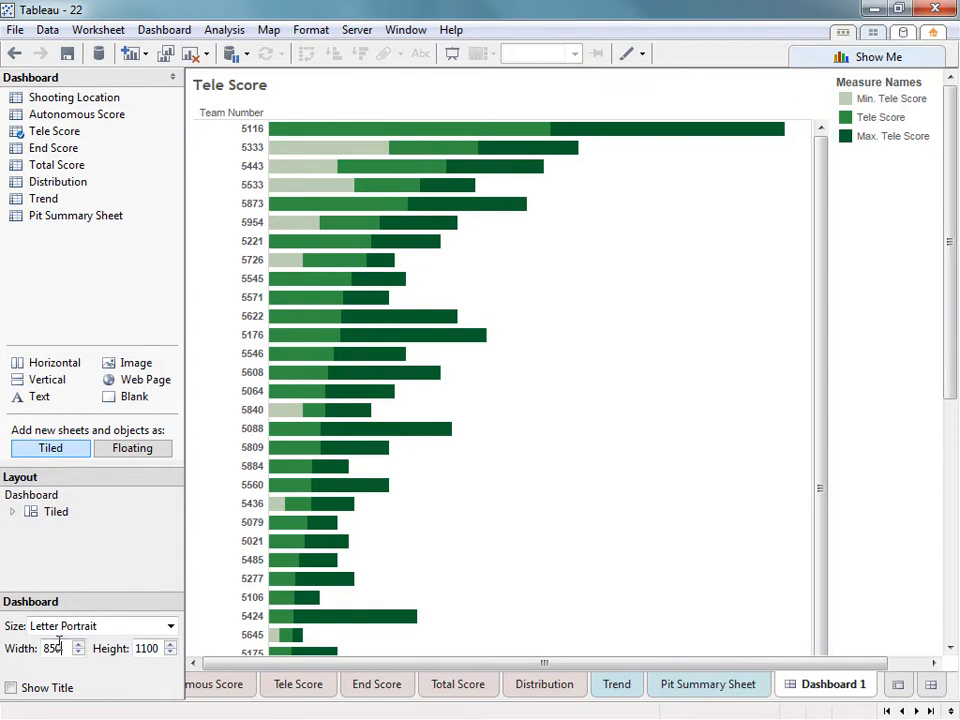
Set the dashboard size to 425 wide by 550 high.
drag(62, 648, 30, 648)
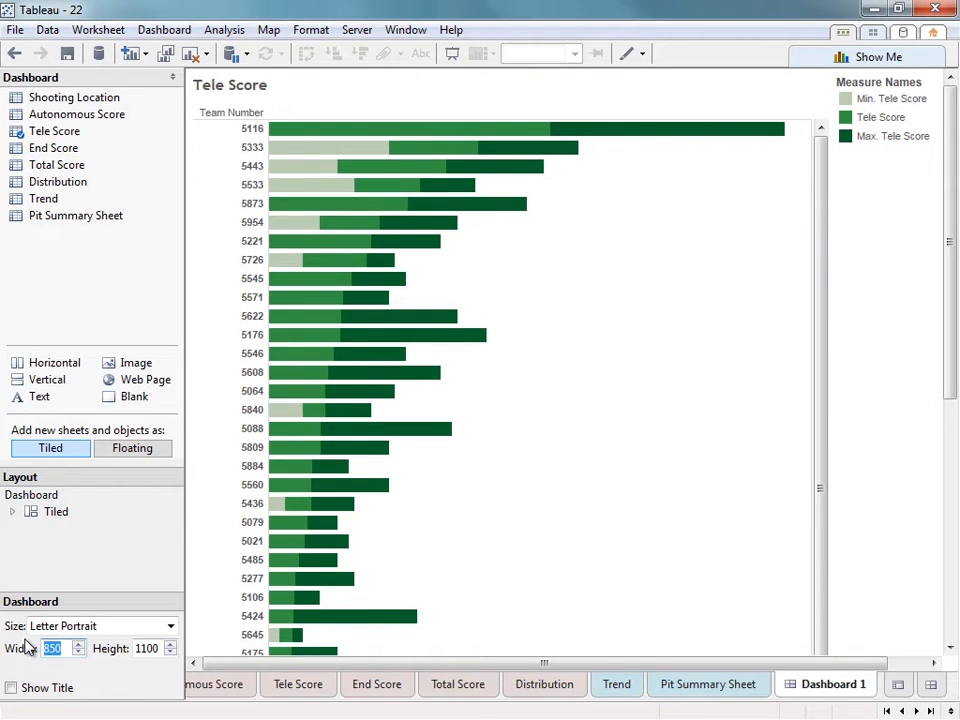
text(425)
key(Tab)
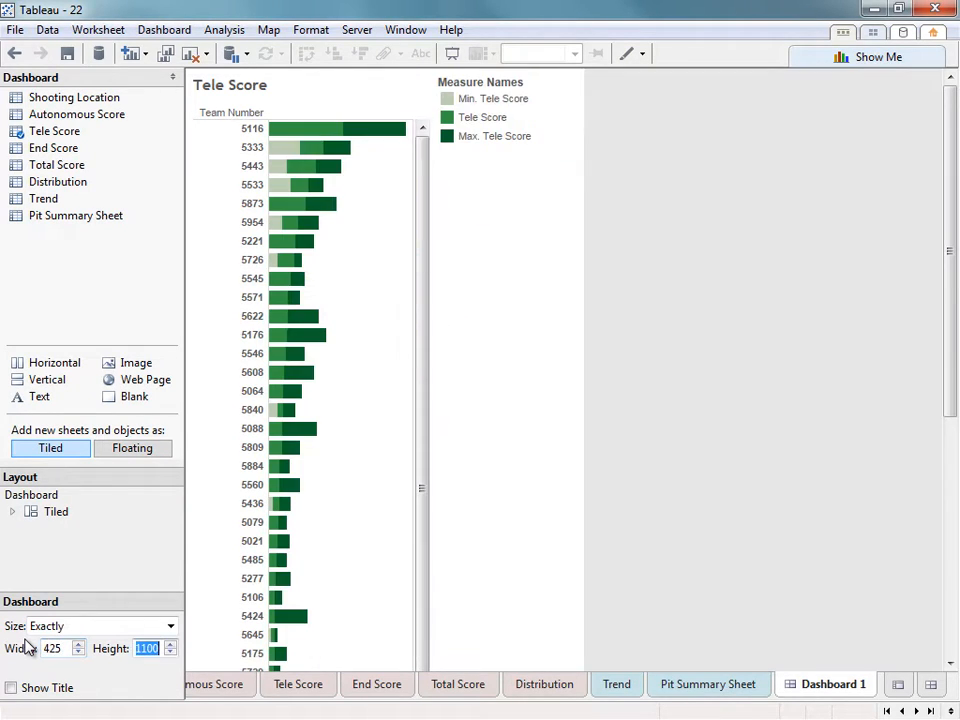
text(550)
click(54, 648)
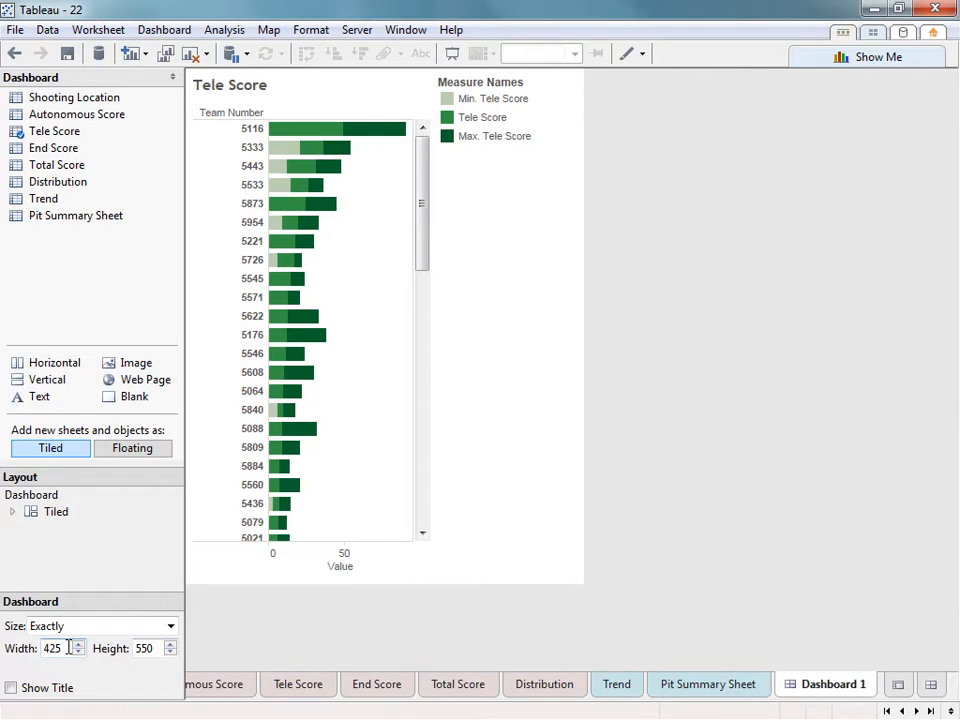
Adjust the dashboard size to exactly 415 wide by 540 high.
key(BackSpace)
text(1)
key(BackSpace)
key(BackSpace)
text(15)
key(Tab)
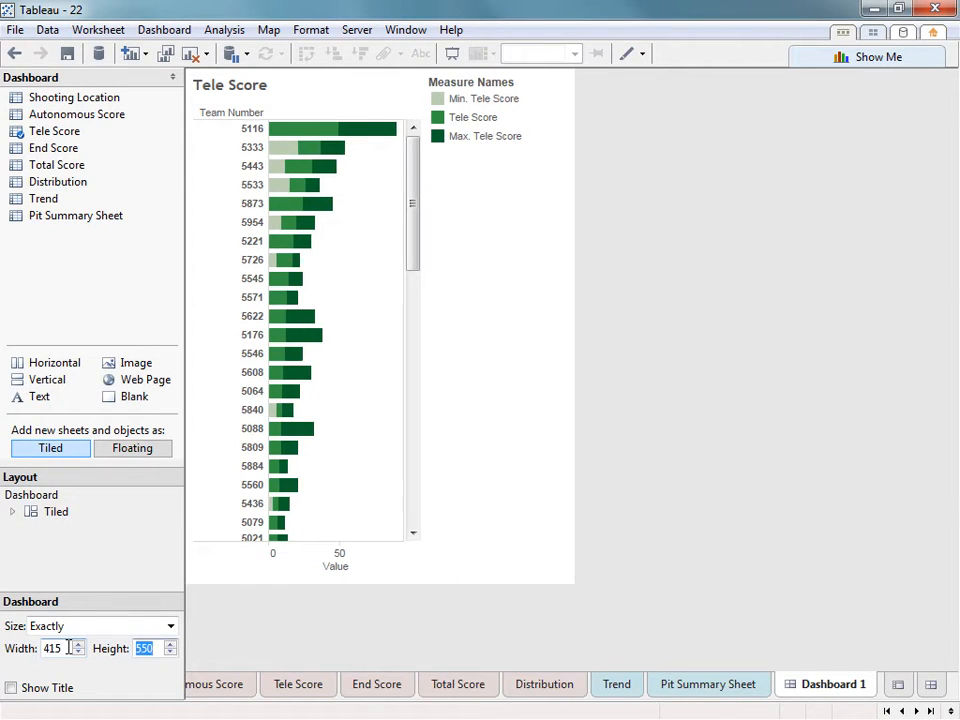
text(540)
key(Return)
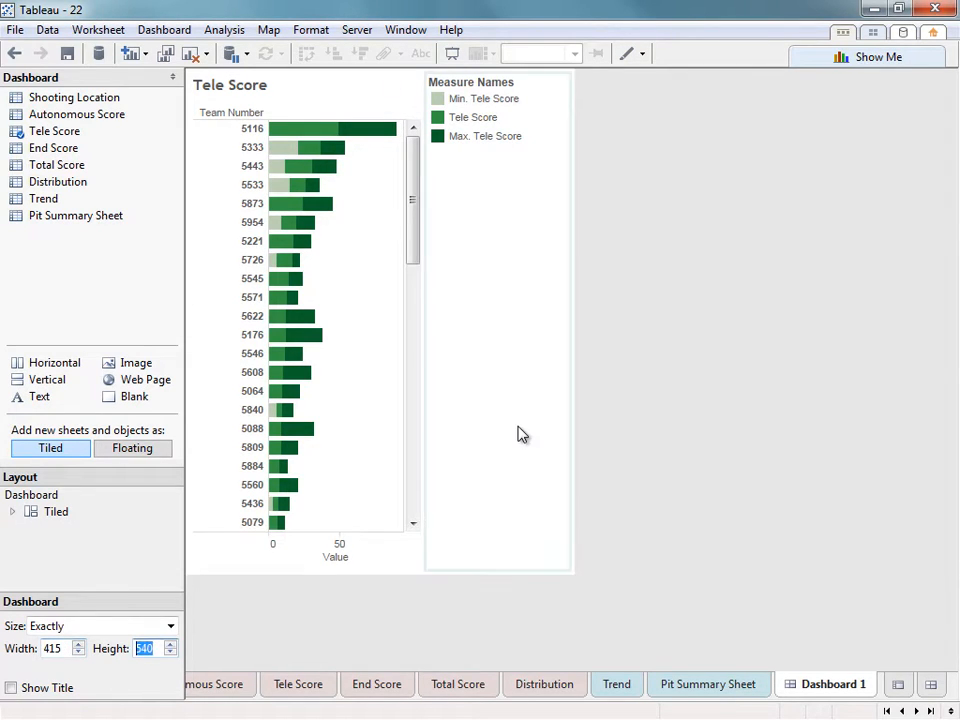
click(520, 434)
click(601, 440)
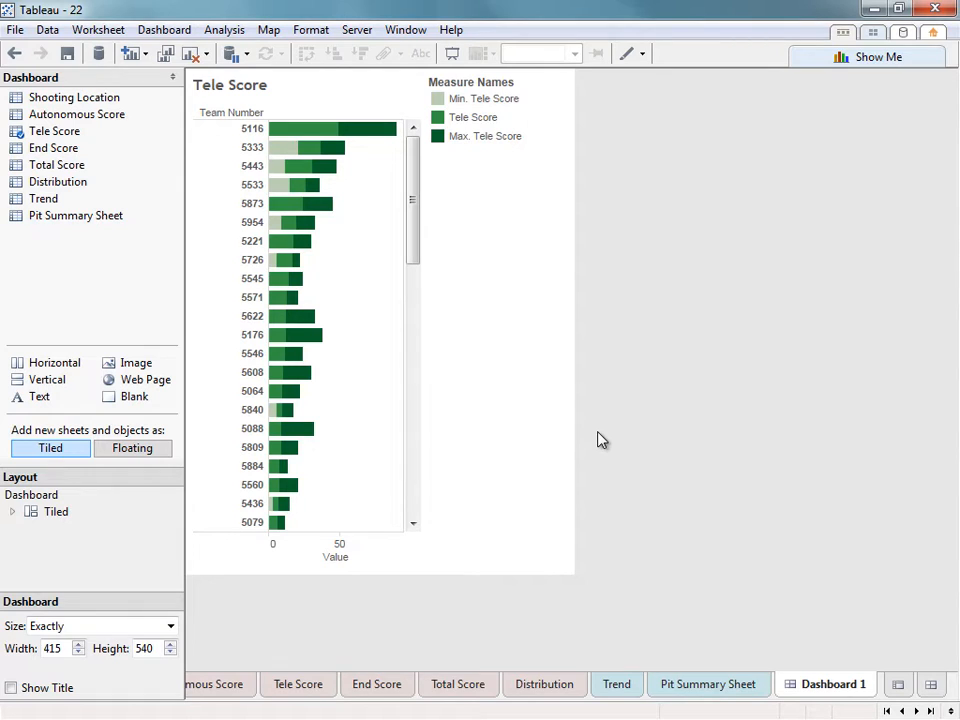
Float the Measure Names legend over the Tele Score chart's empty lower-right area.
click(490, 388)
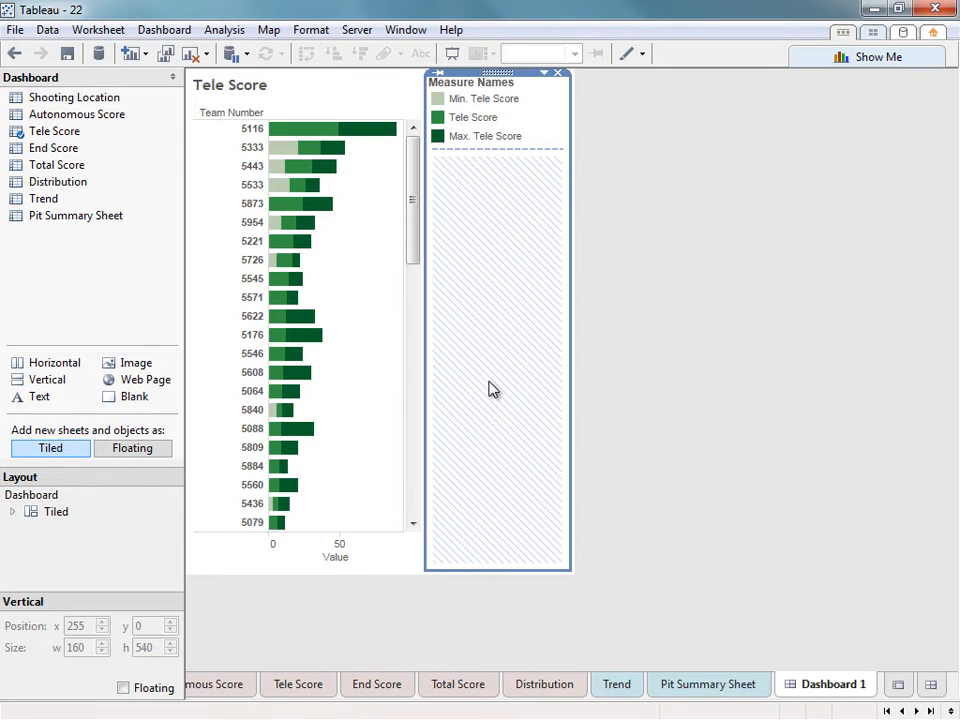
click(541, 149)
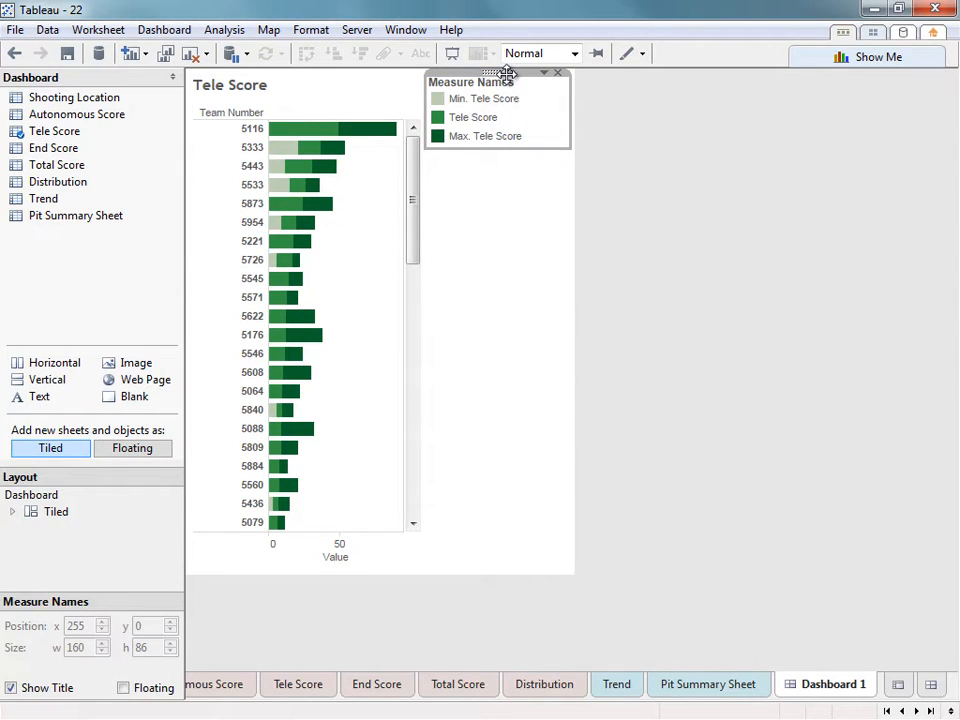
drag(508, 74, 416, 281)
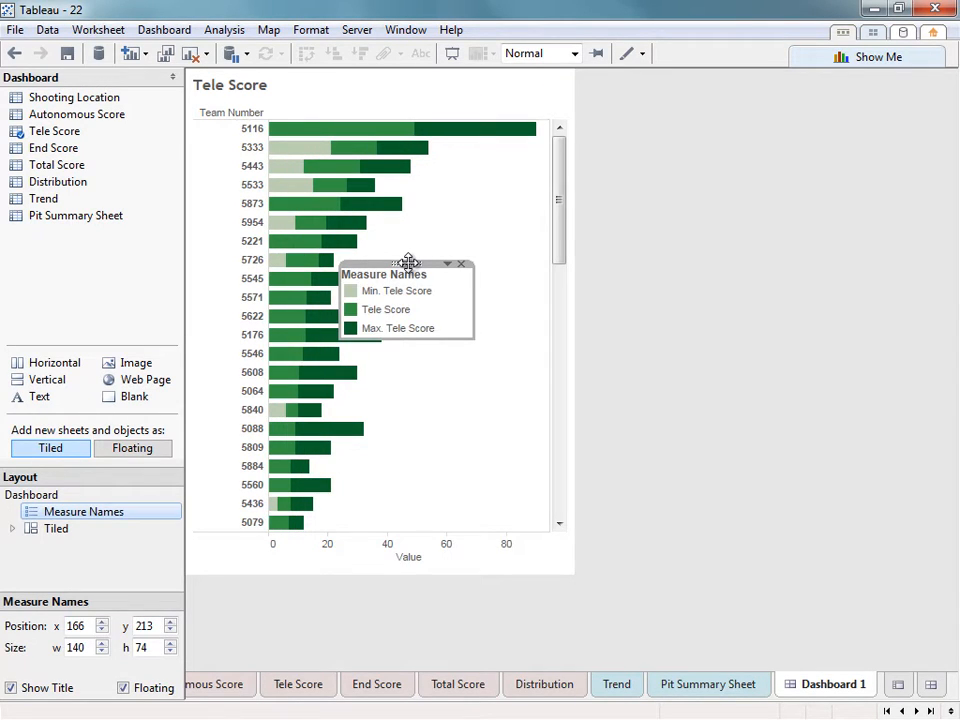
drag(408, 262, 484, 440)
click(487, 421)
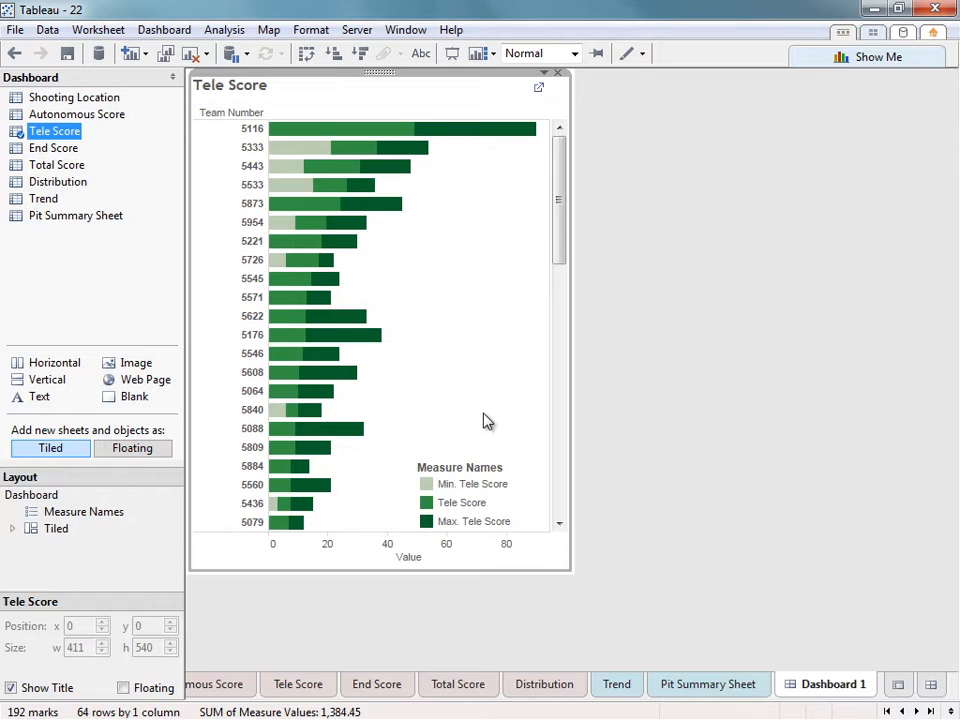
Fit the Tele Score chart to Entire View, then go to its worksheet.
click(573, 54)
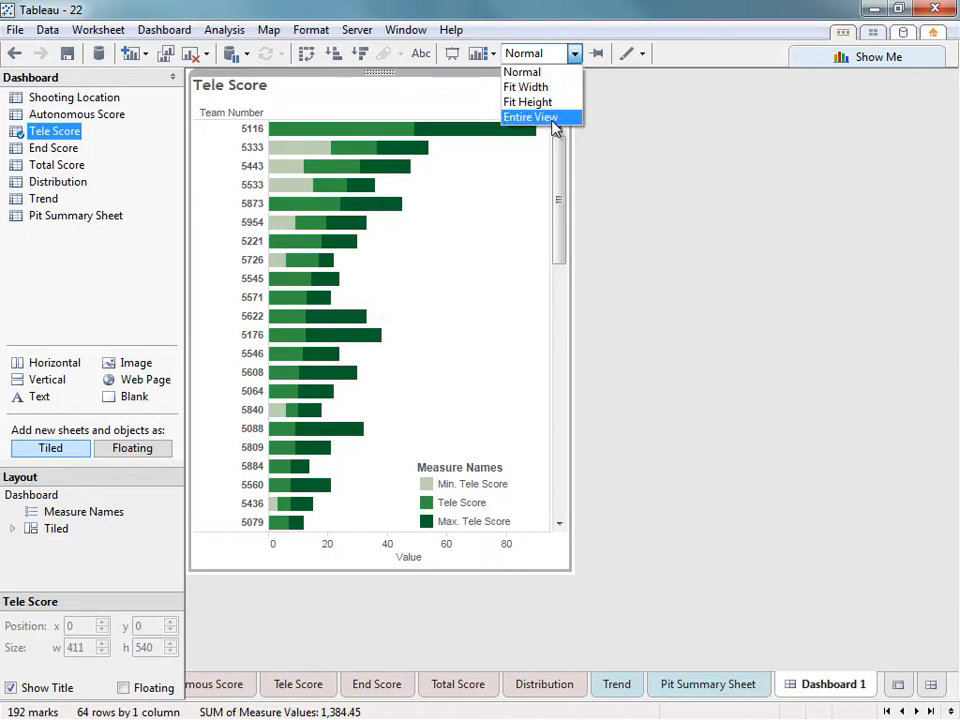
click(553, 121)
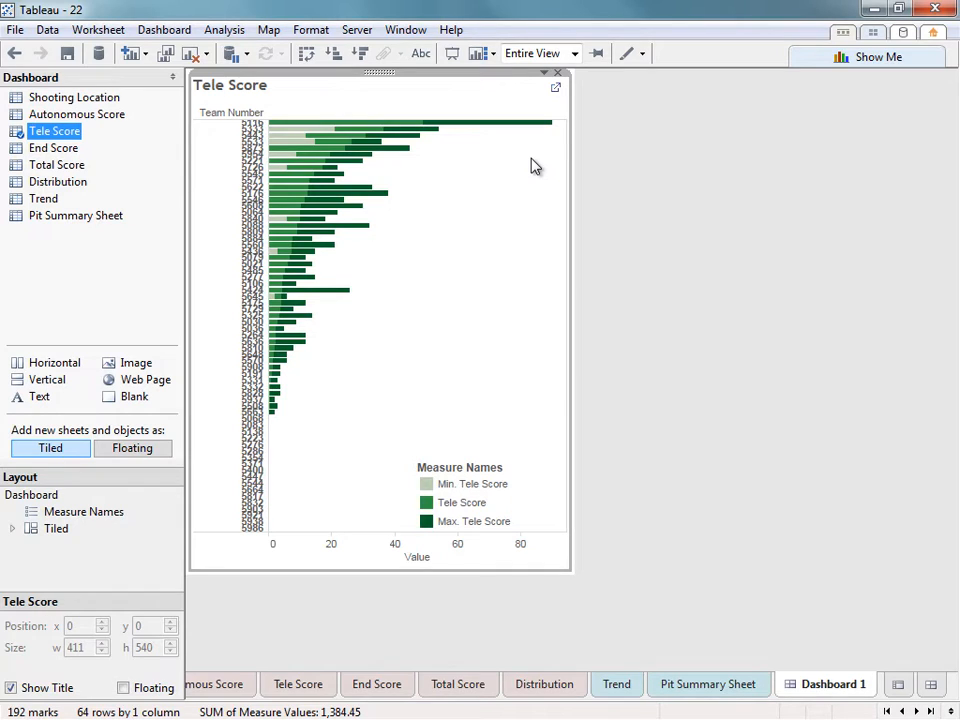
click(557, 89)
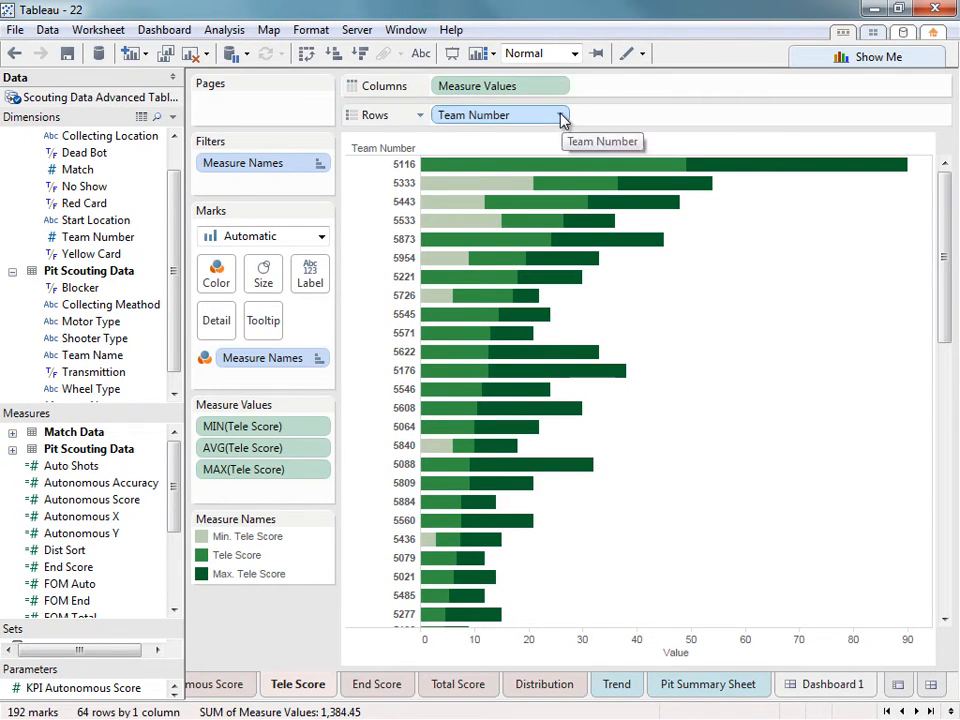
Set the Team Number filter to keep only the top 30 teams.
click(561, 116)
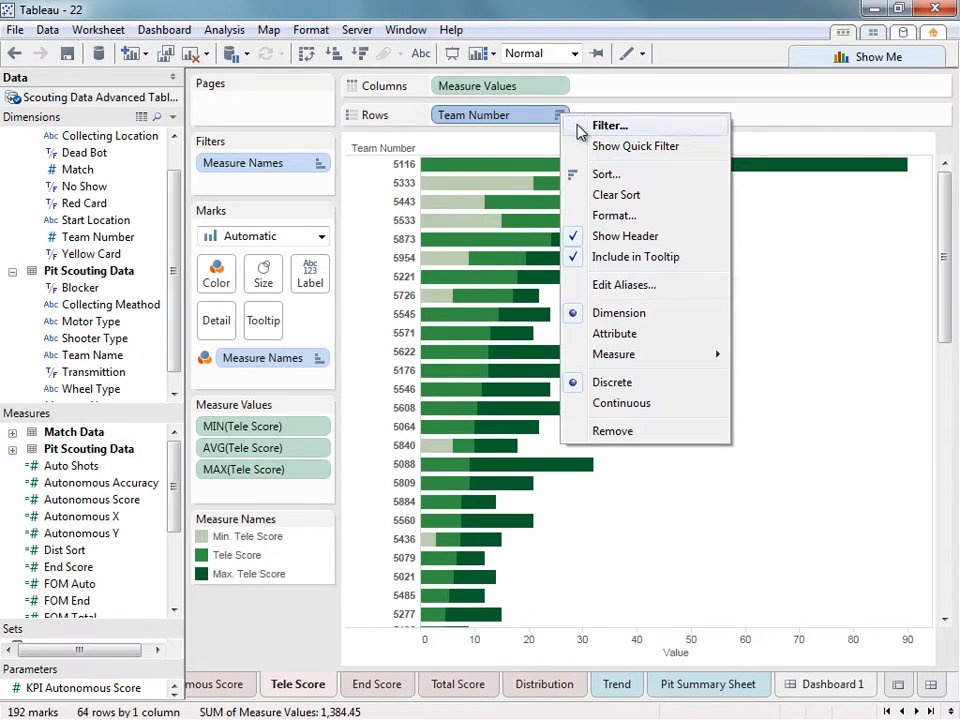
click(580, 127)
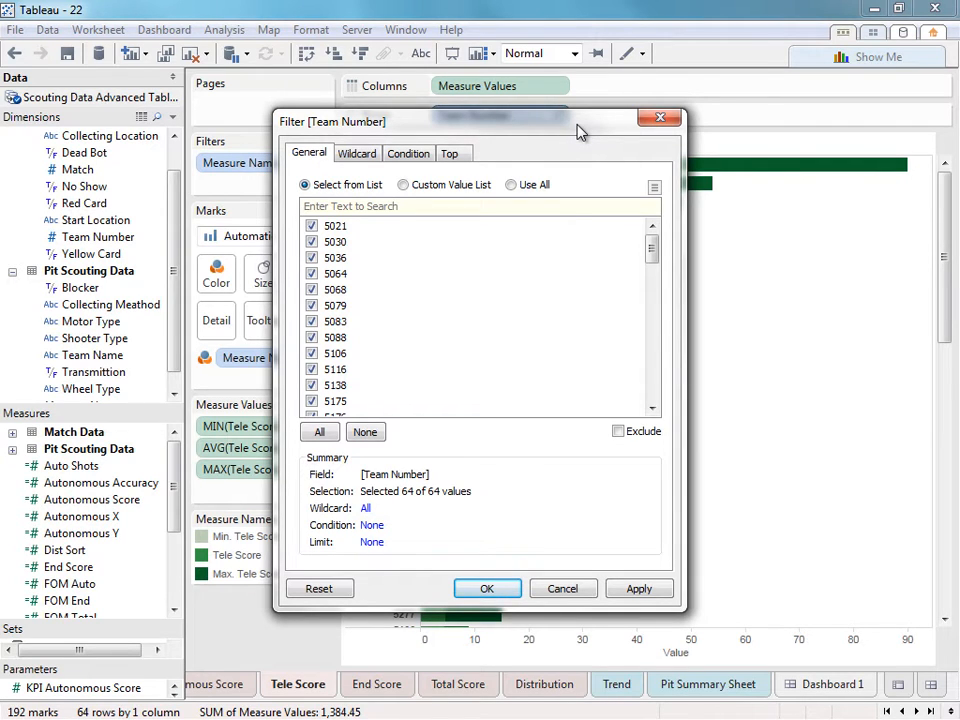
click(458, 156)
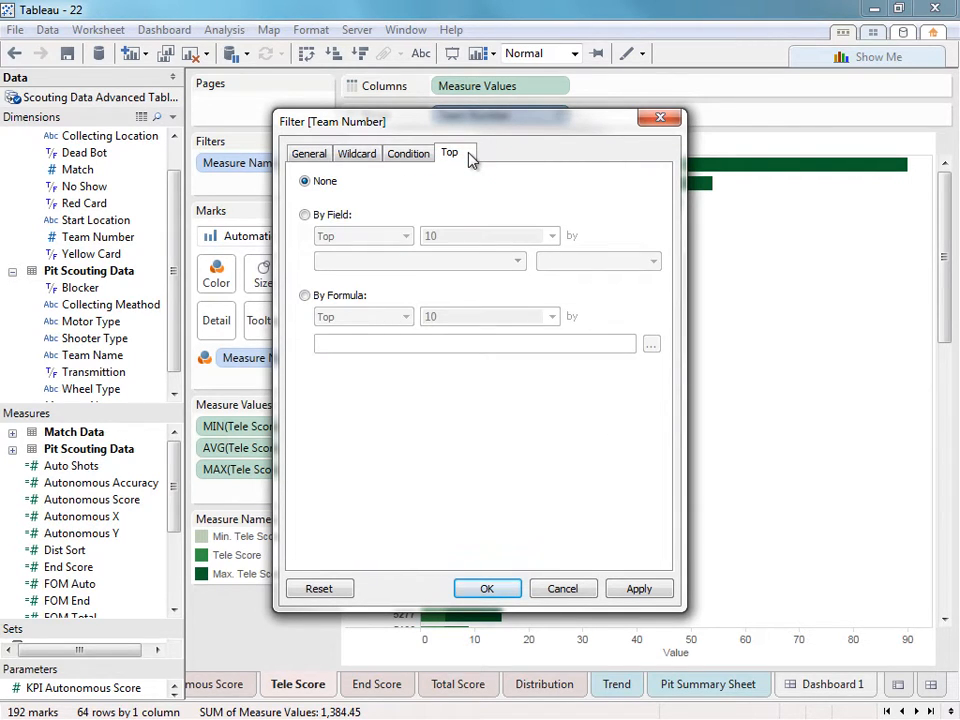
click(305, 215)
double_click(453, 235)
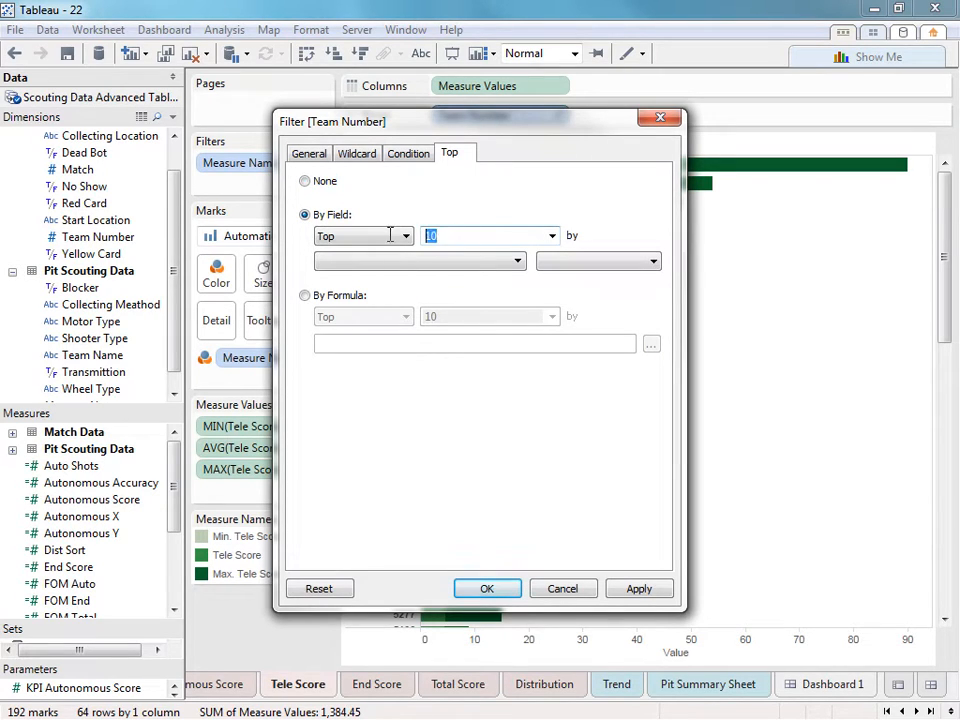
text(30)
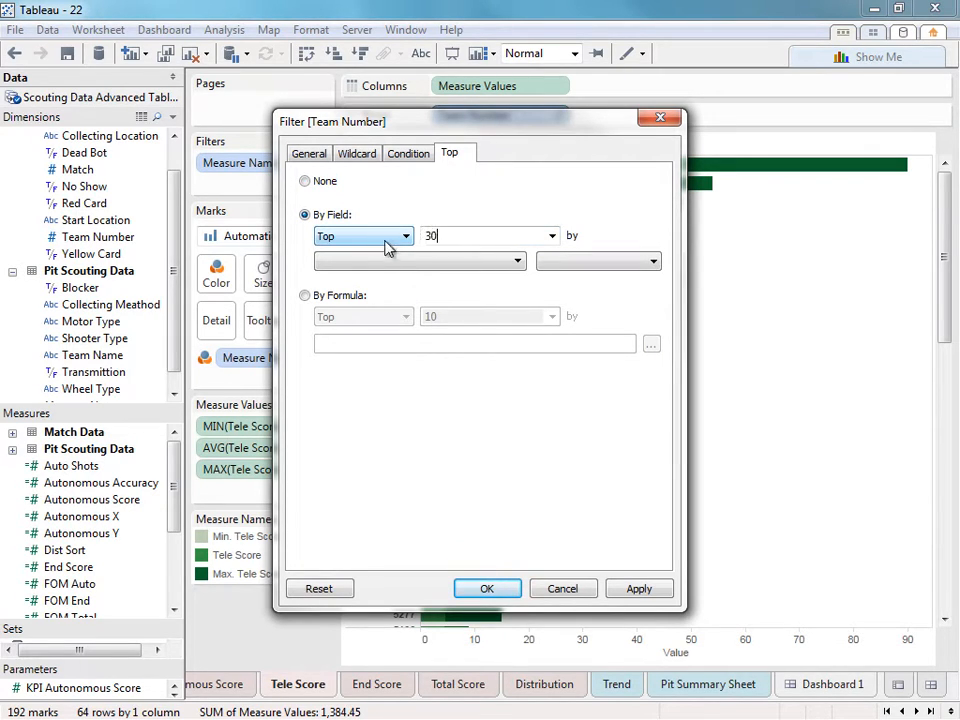
Rank the top 30 teams by average Tele Score, then return to Dashboard 1.
click(390, 262)
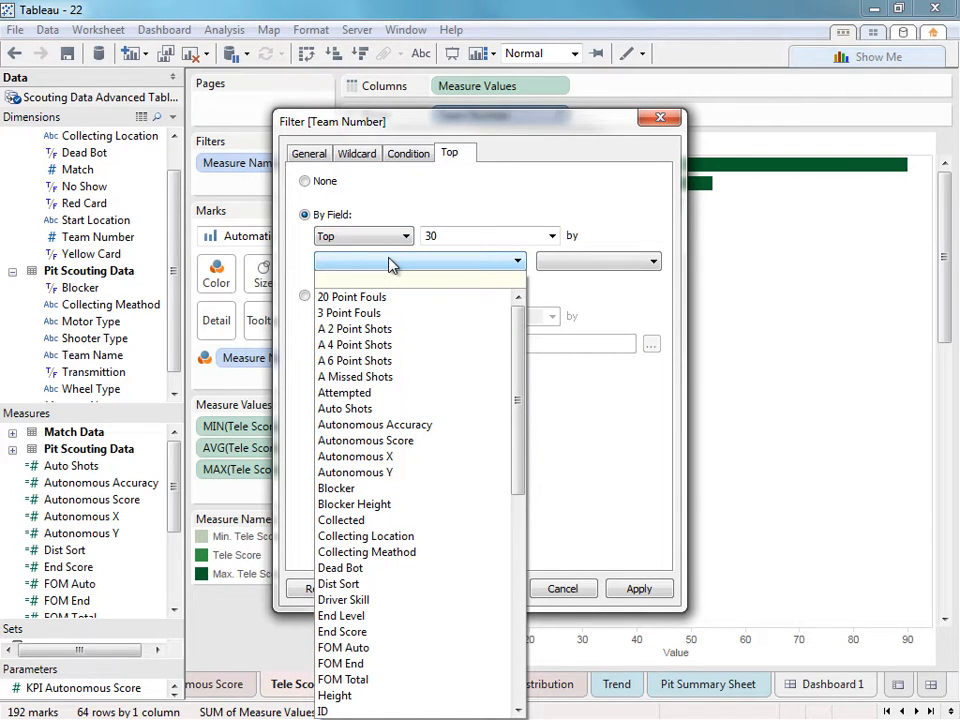
text(tele)
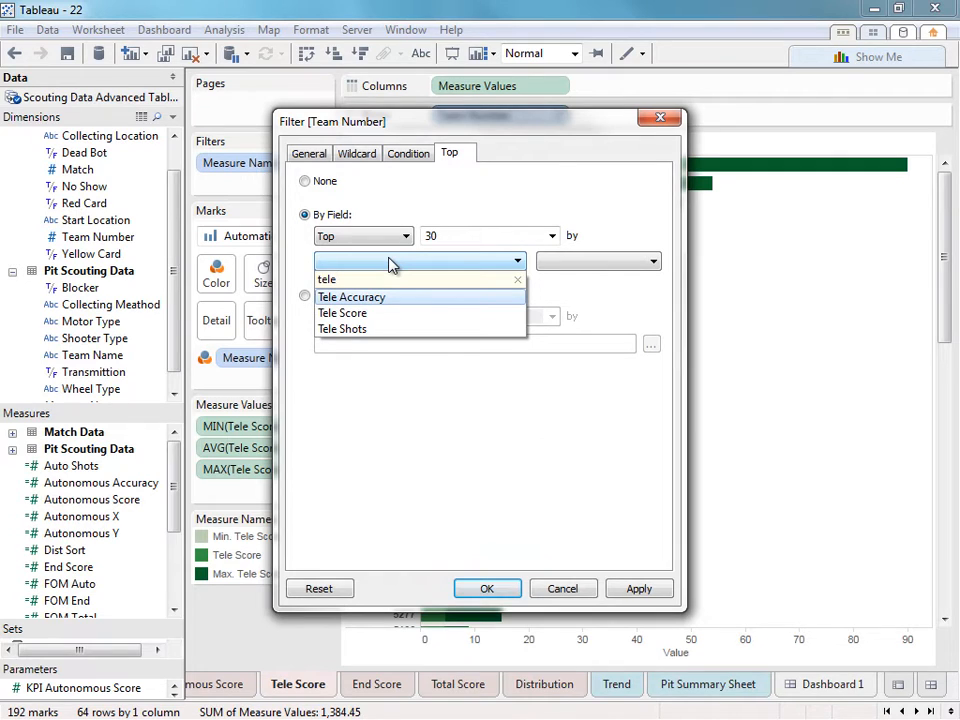
click(388, 313)
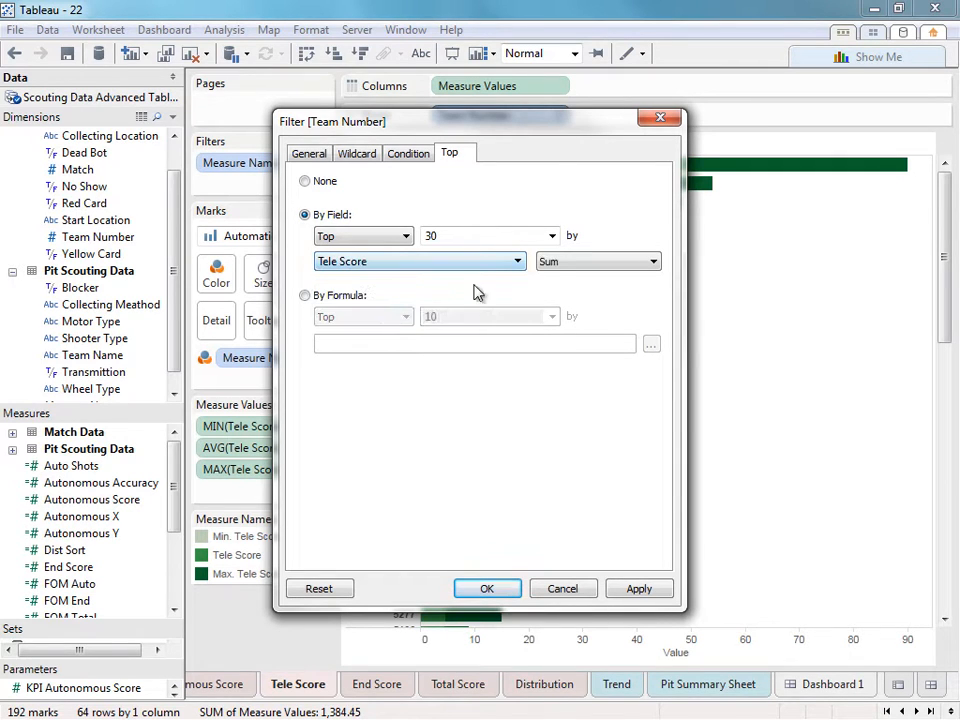
click(563, 261)
click(566, 289)
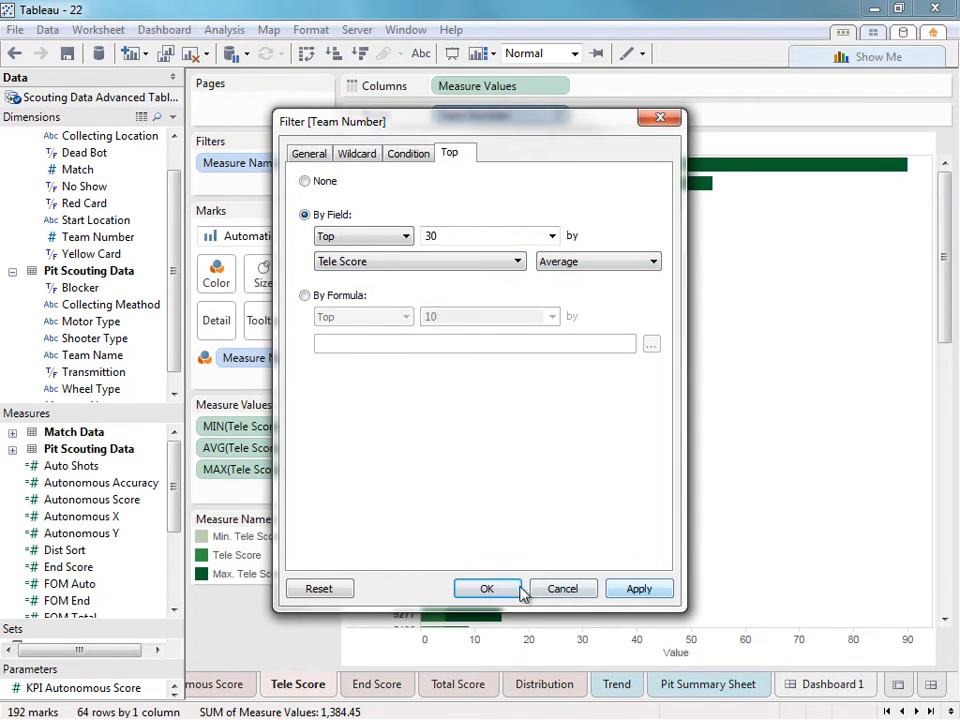
click(489, 588)
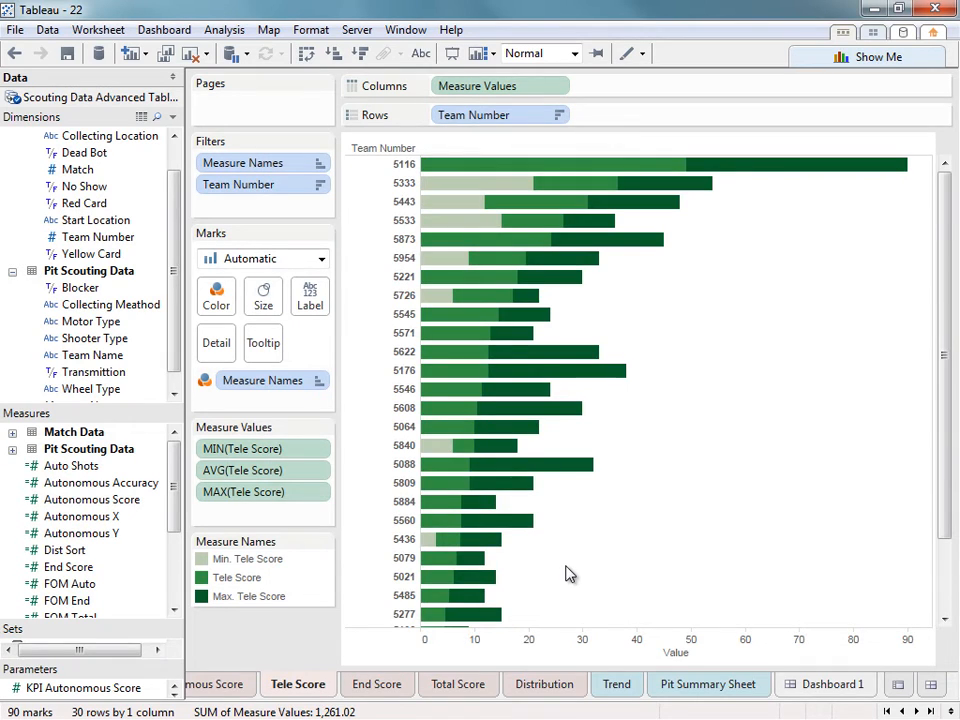
scroll(566, 574, down, 3)
click(796, 688)
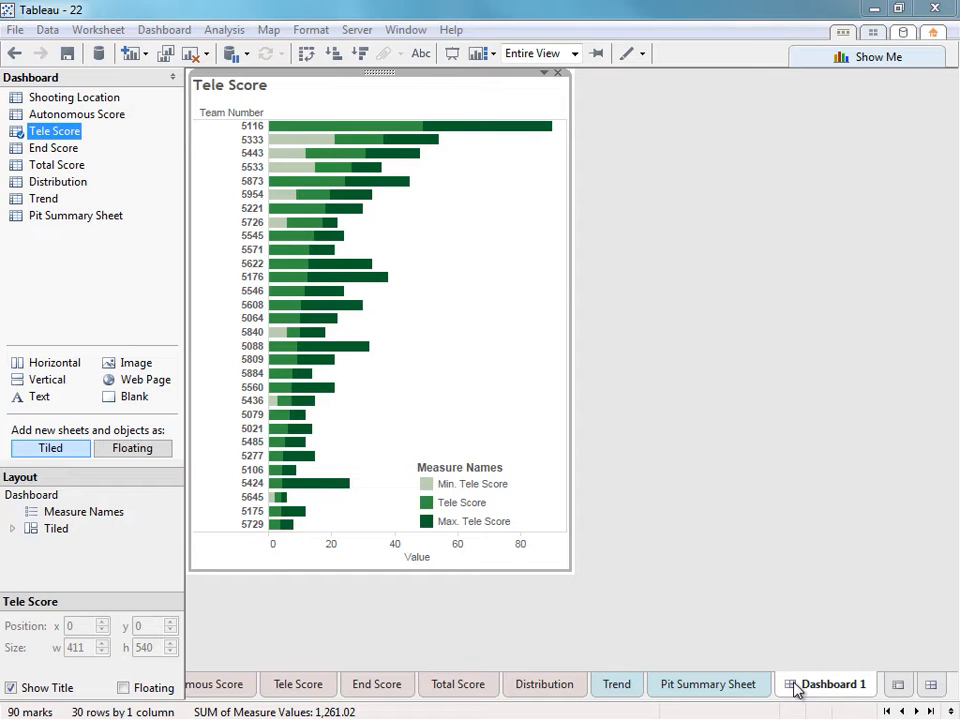
Format the Tele Score chart with solid grid lines behind its bars.
right_click(470, 372)
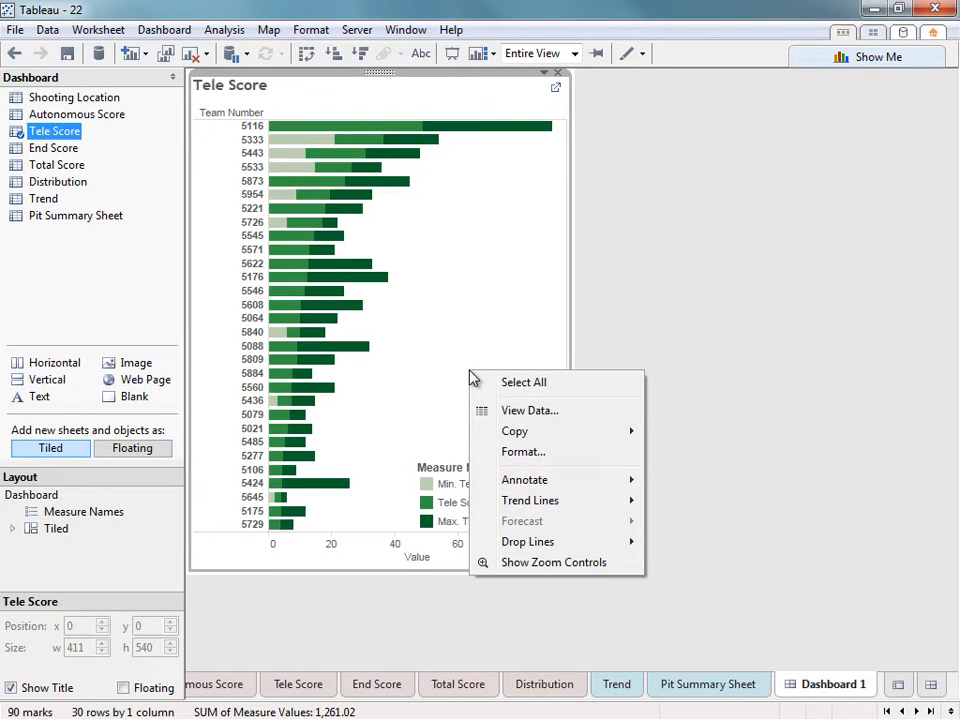
click(527, 454)
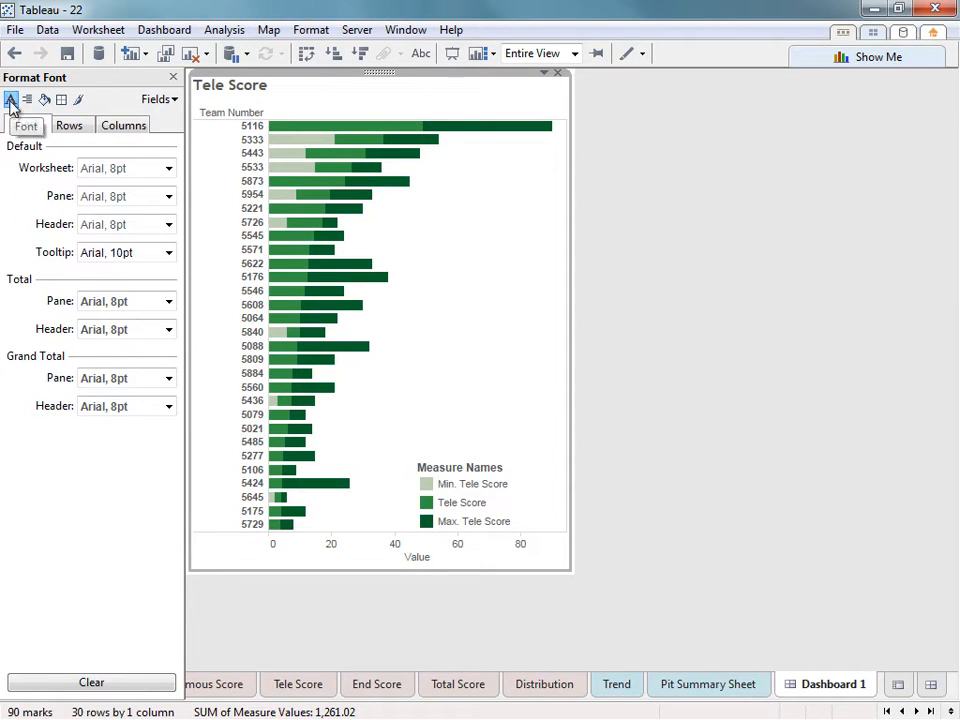
click(85, 104)
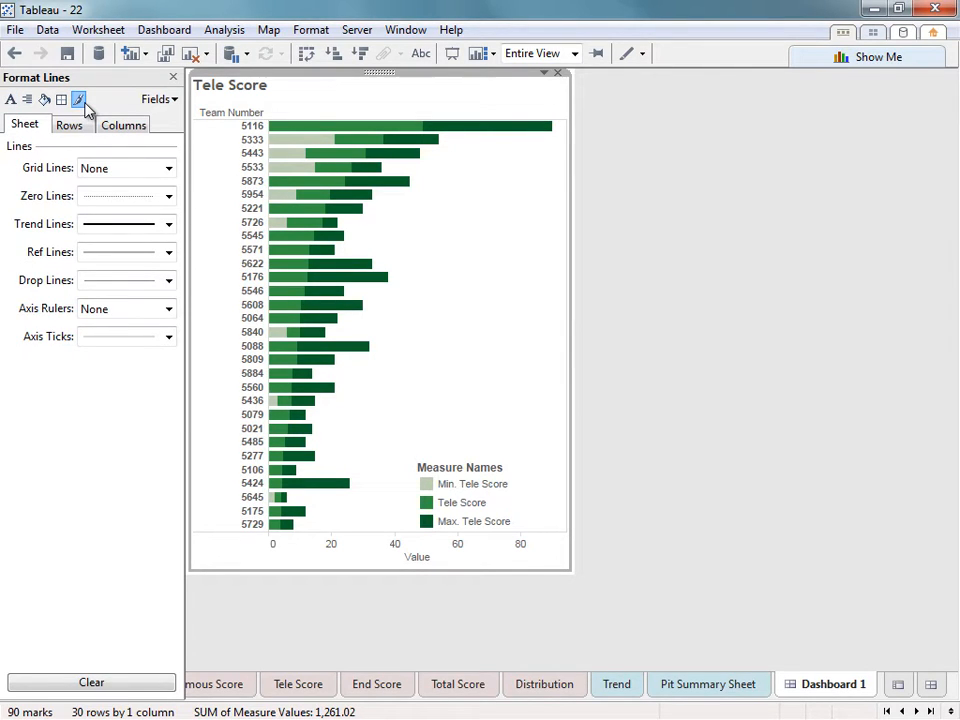
click(105, 166)
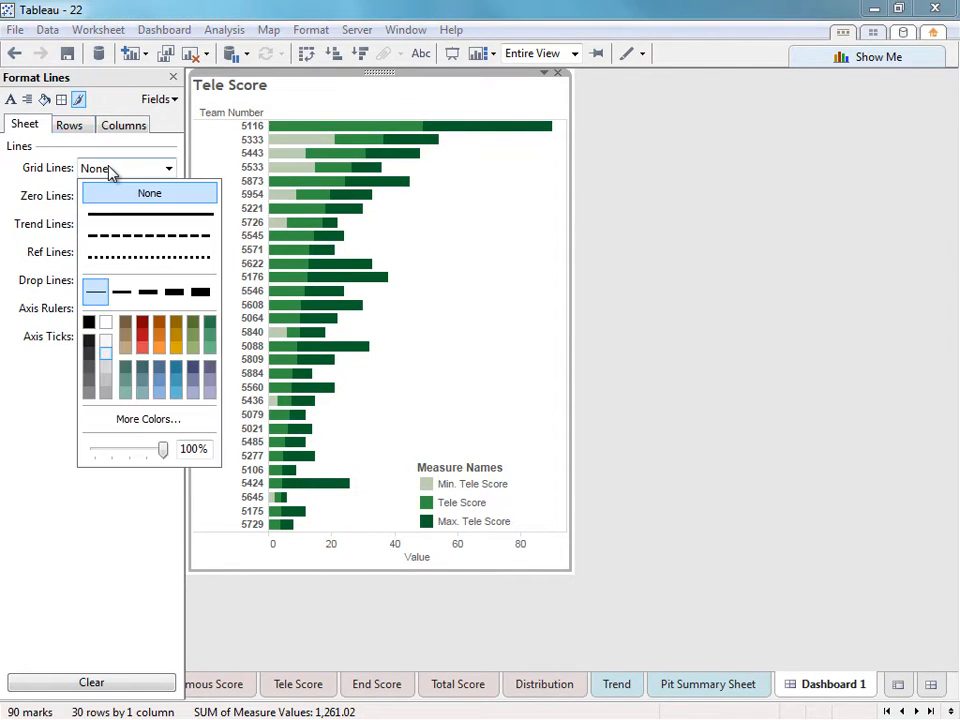
click(110, 216)
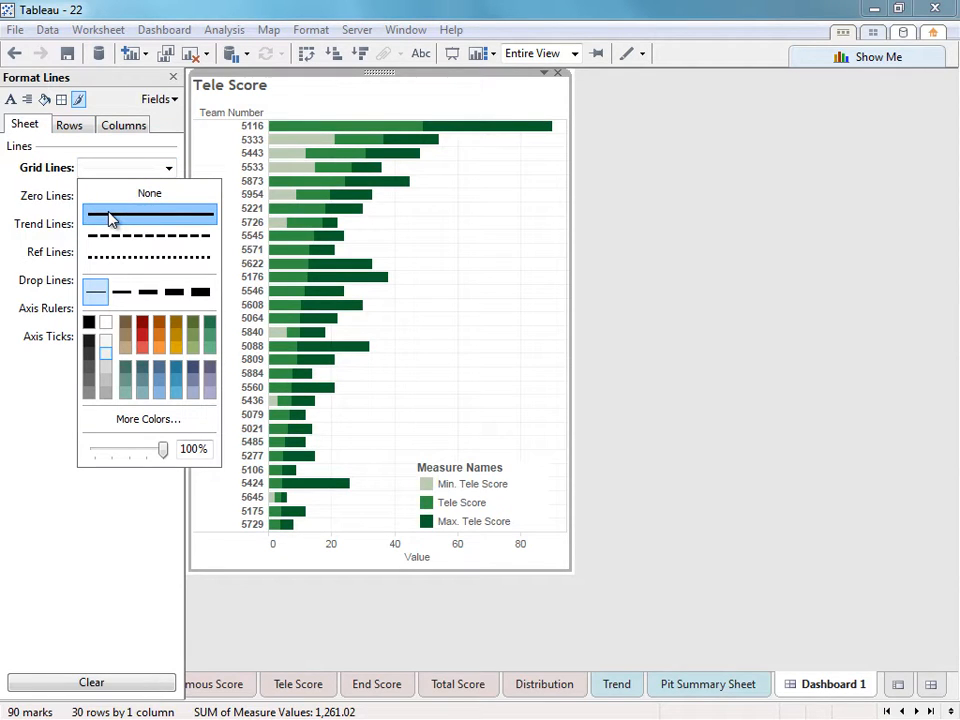
click(380, 240)
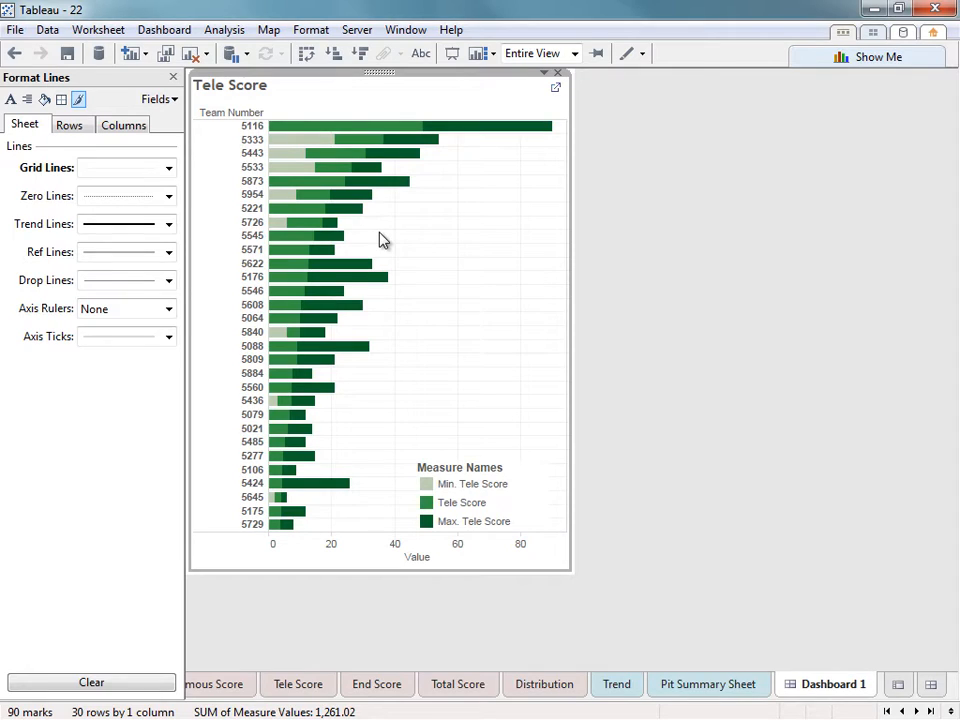
click(11, 100)
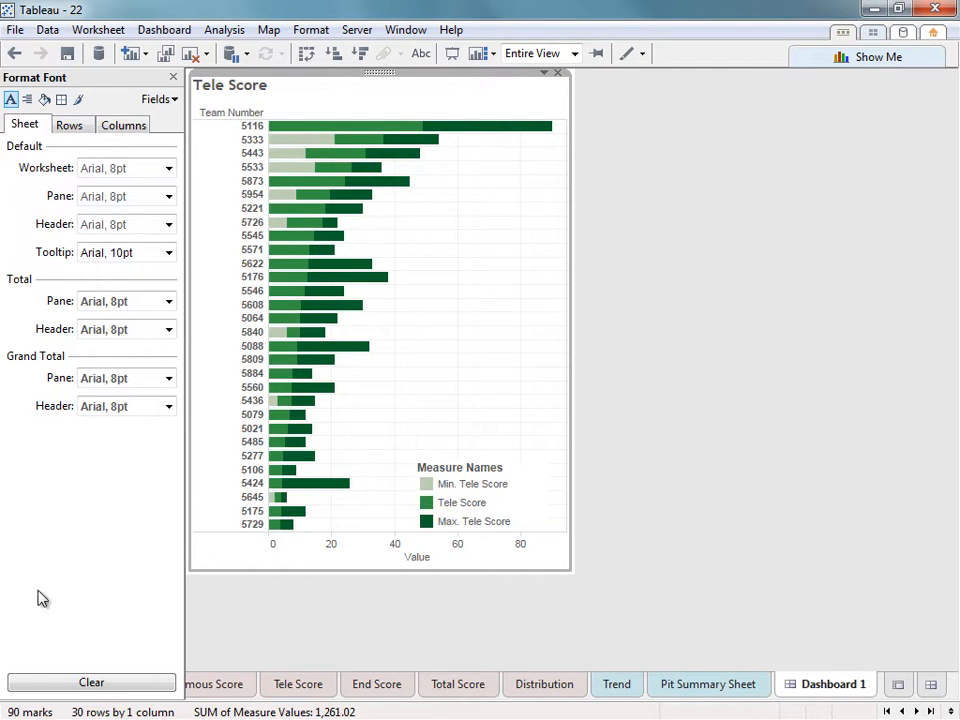
click(174, 77)
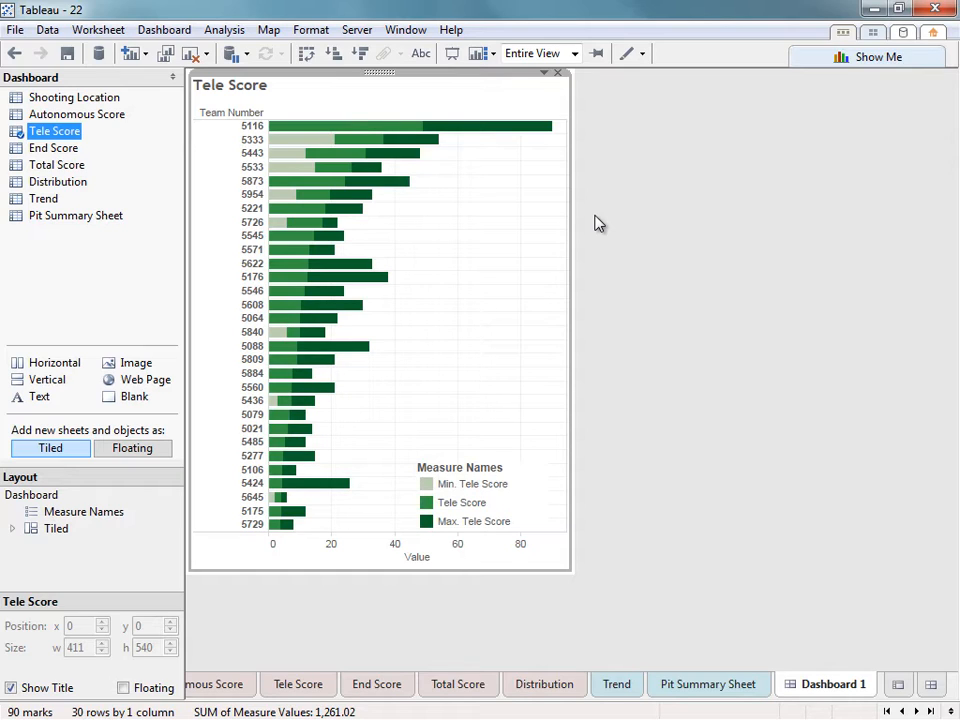
Change the value axis title from Value to 'Tele Points'.
right_click(435, 555)
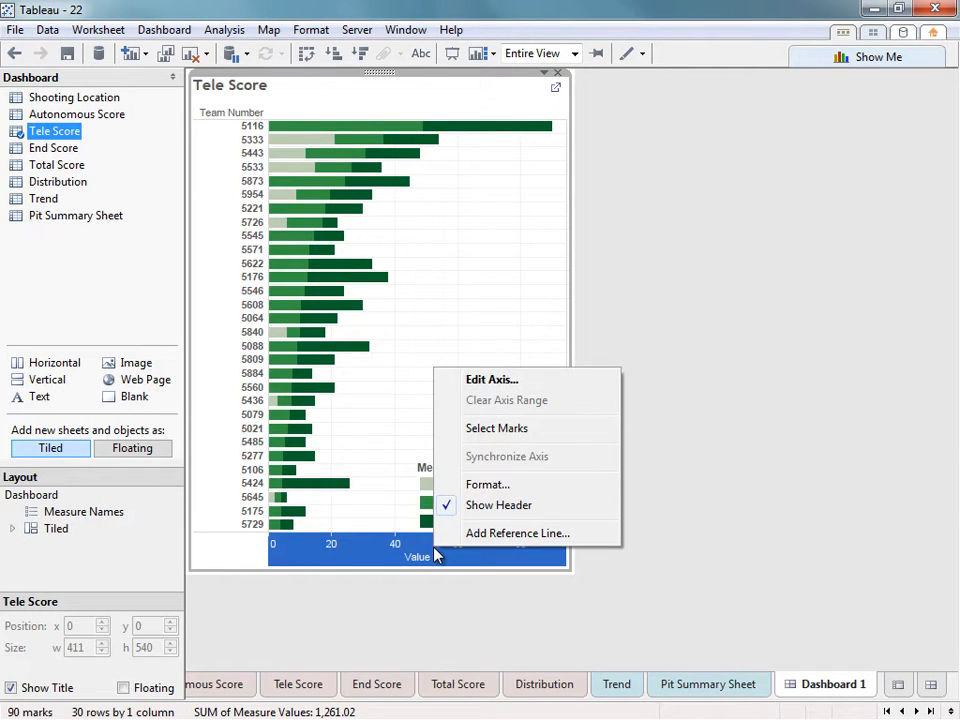
click(484, 381)
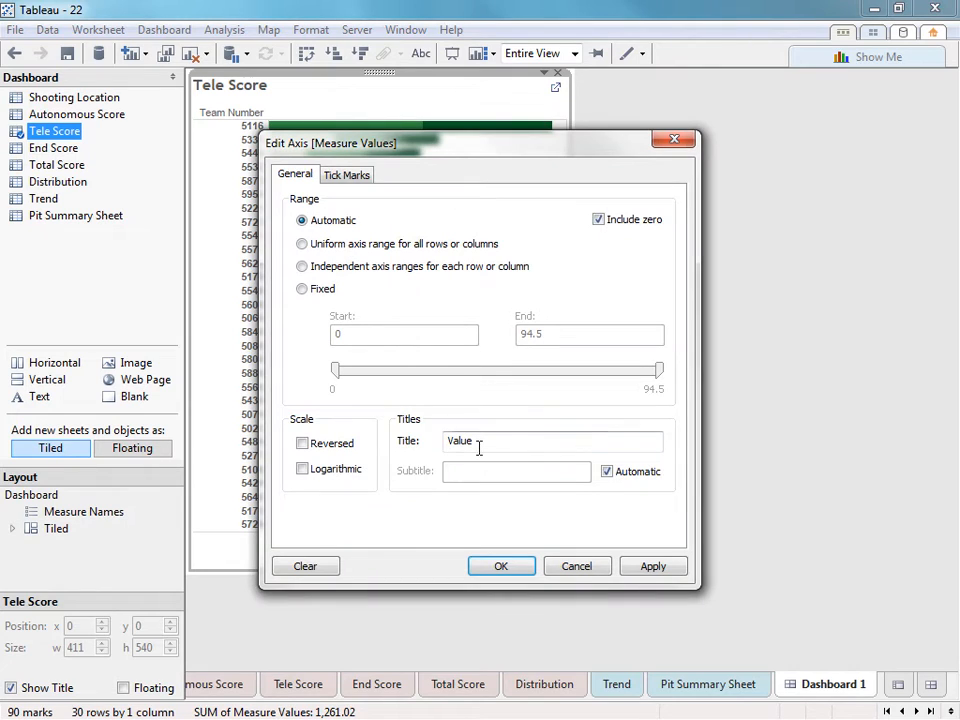
drag(480, 444, 449, 443)
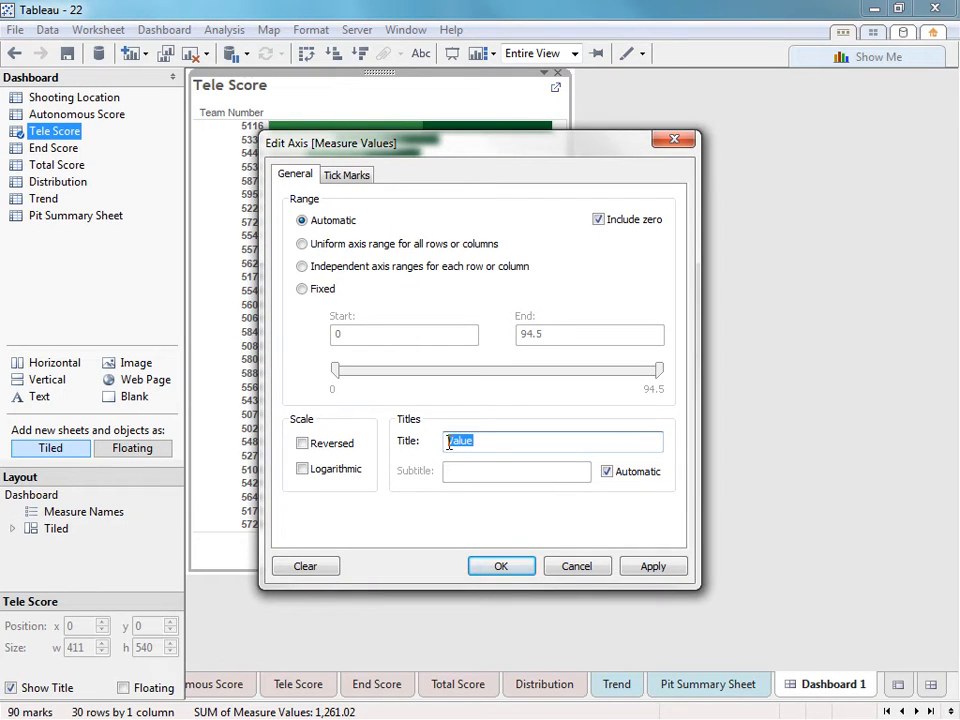
text(Tele Points)
key(Return)
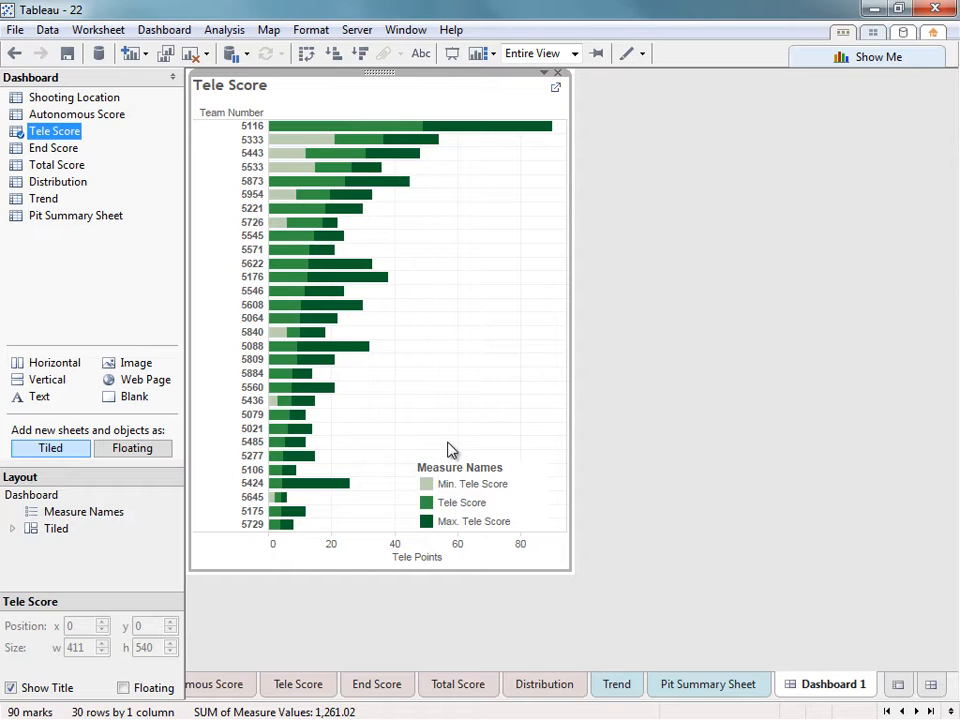
click(456, 472)
Retitle the floating colour legend 'Key' instead of Measure Names.
right_click(459, 474)
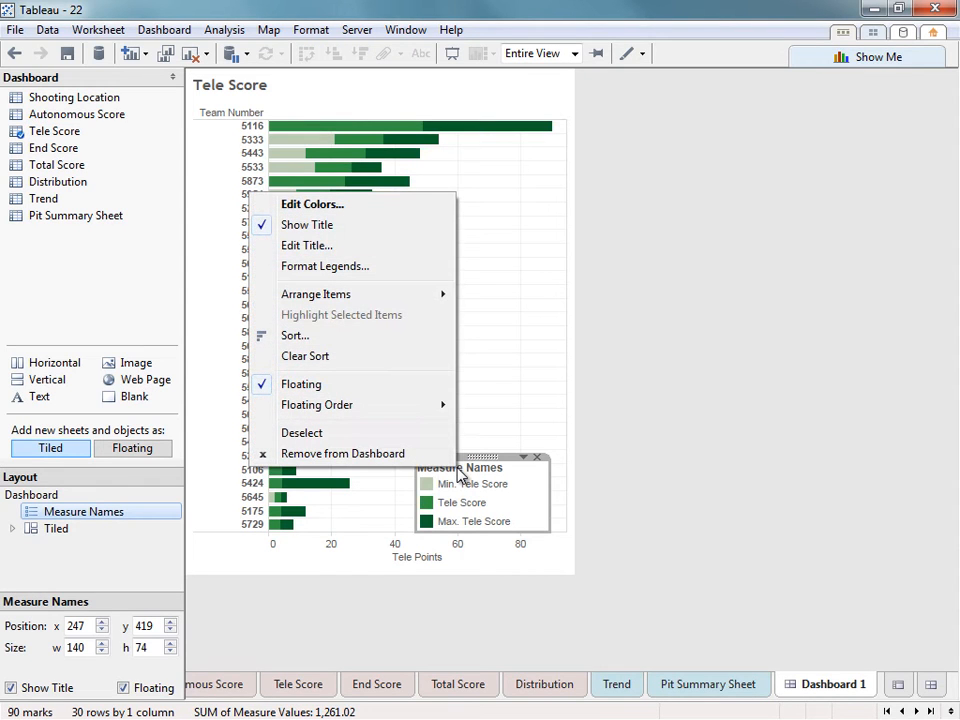
click(297, 247)
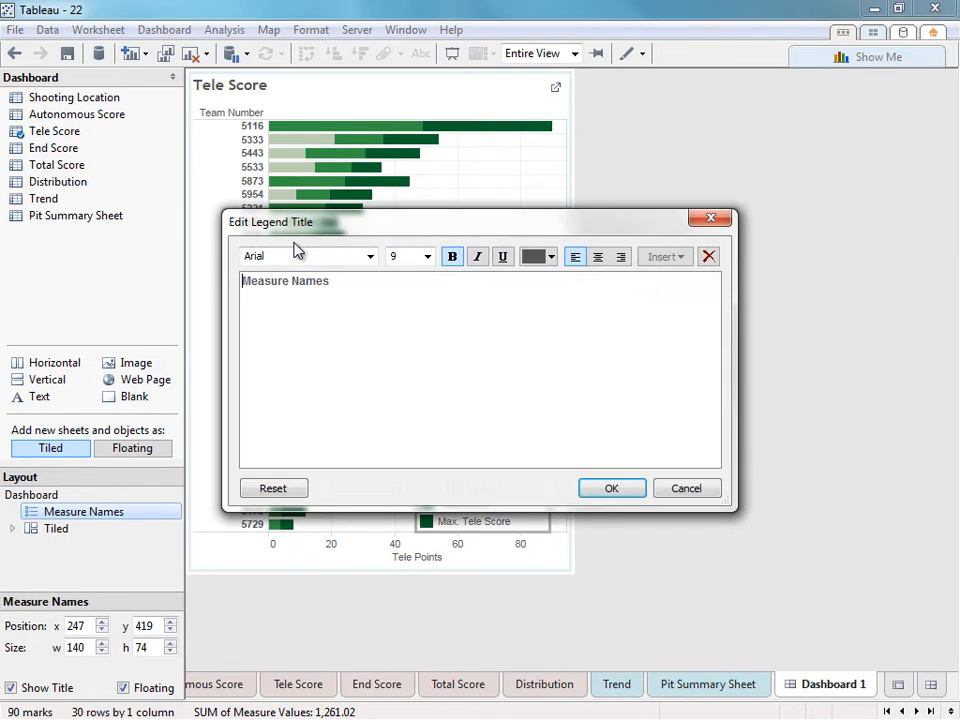
drag(332, 282, 251, 281)
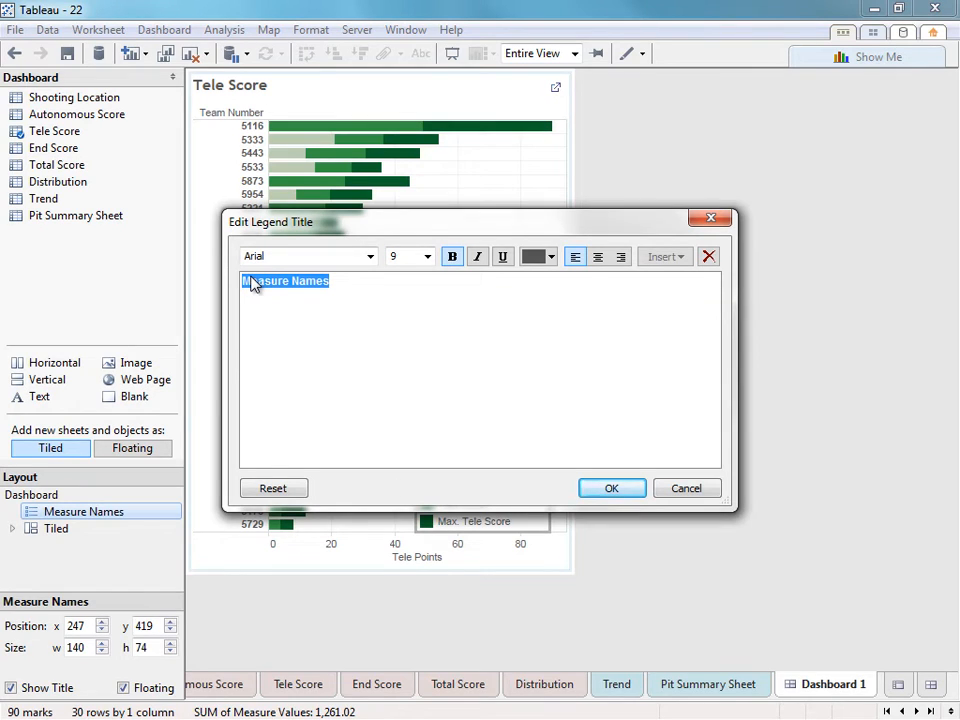
text(Key)
key(Return)
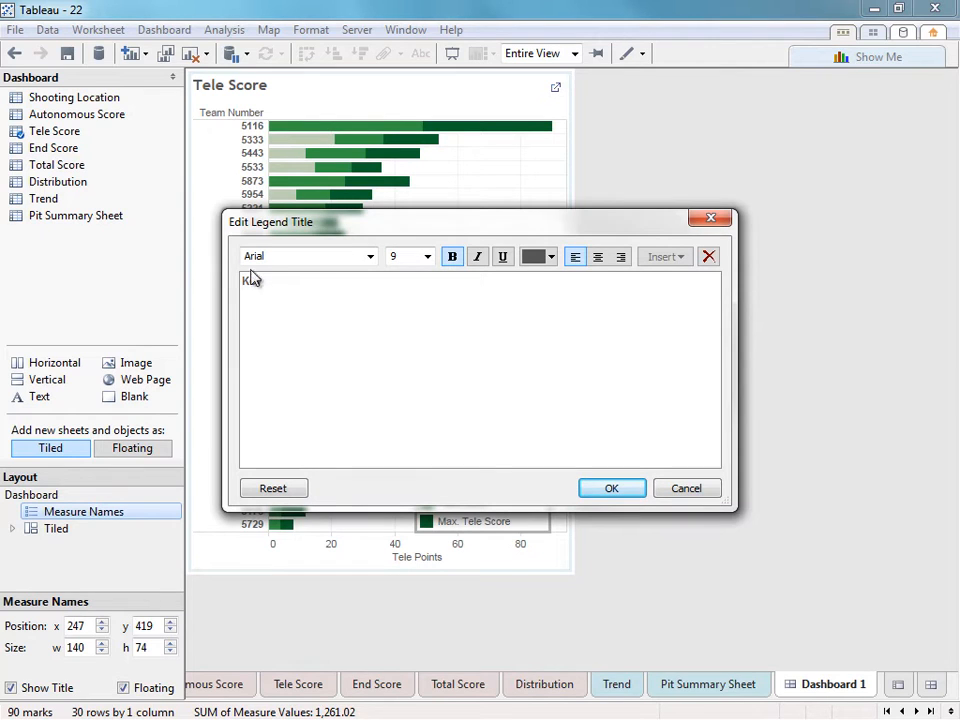
click(609, 489)
click(495, 454)
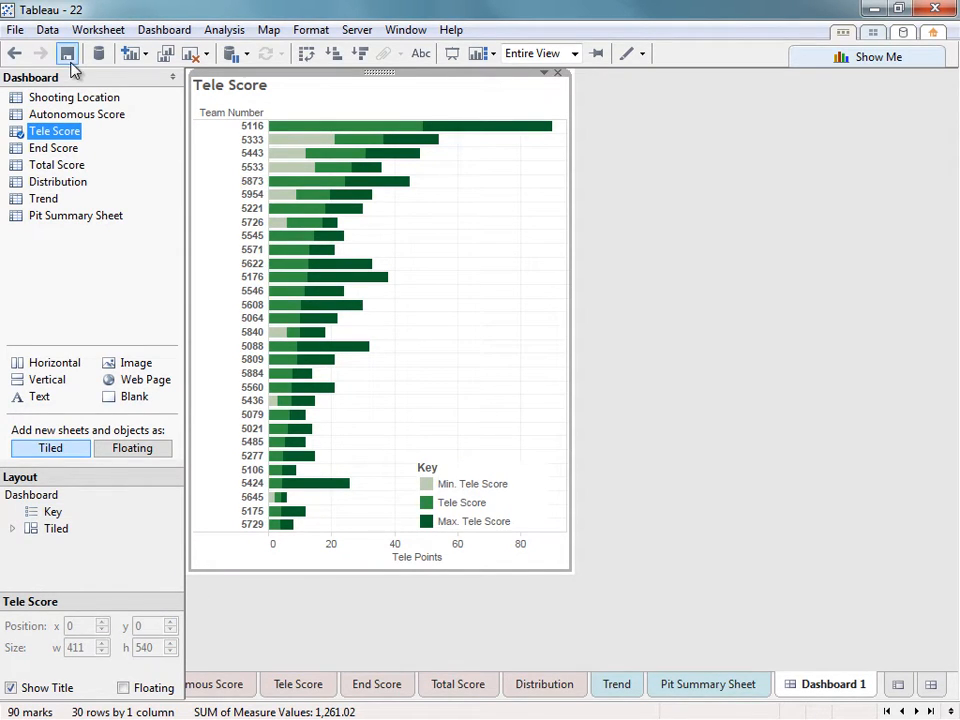
In Page Setup, zero the margins and center the page horizontally and vertically.
click(14, 31)
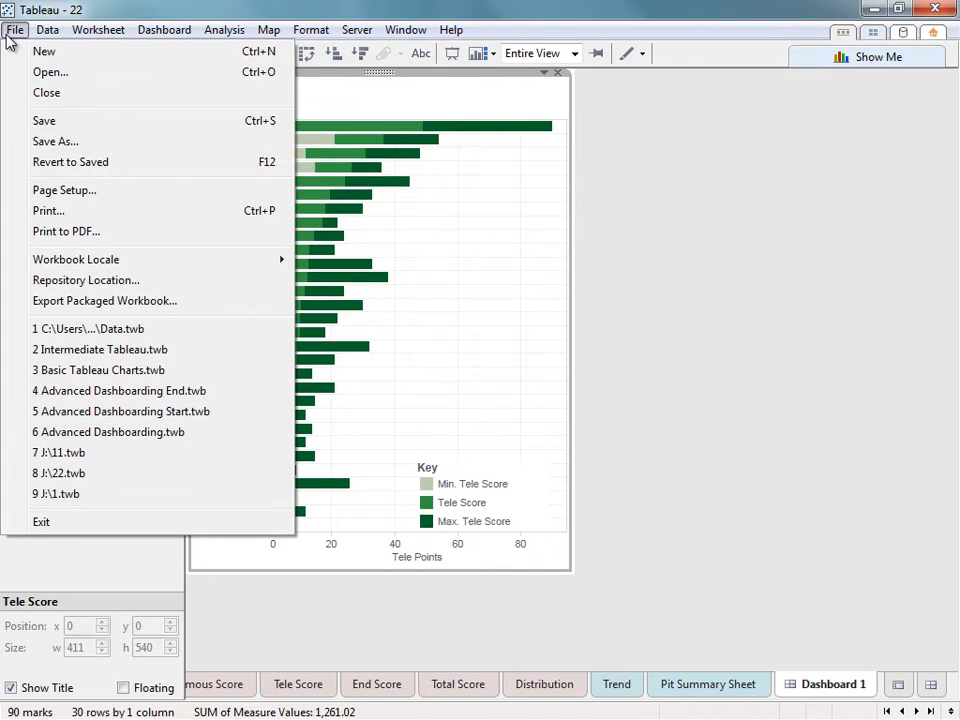
click(66, 191)
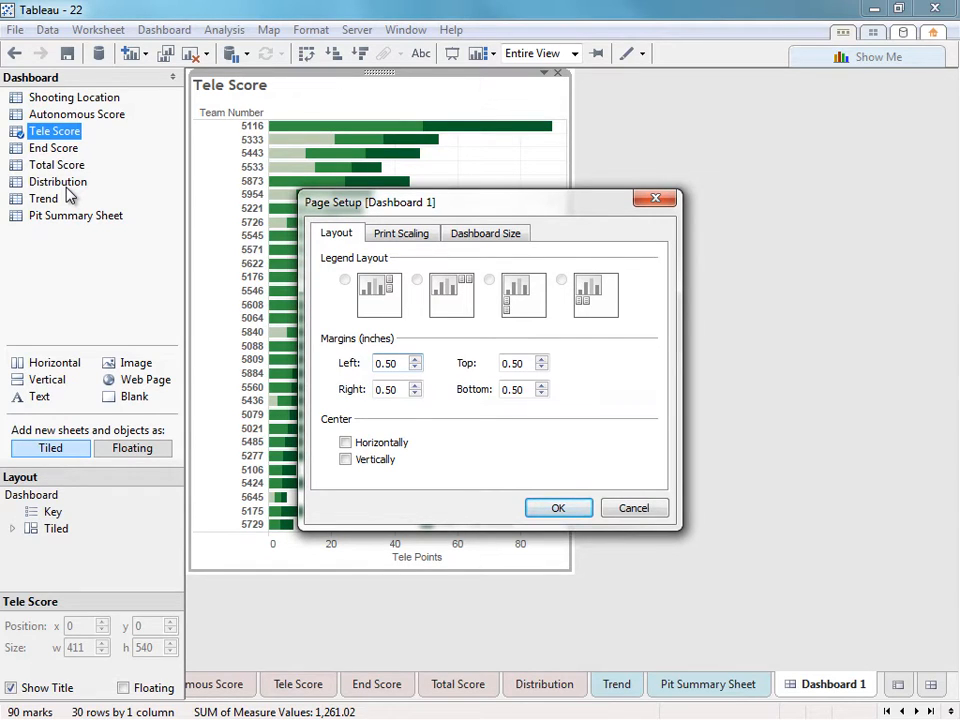
drag(399, 366, 313, 366)
key(BackSpace)
key(BackSpace)
drag(528, 366, 489, 390)
text(0)
text(0)
drag(400, 364, 326, 389)
text(00)
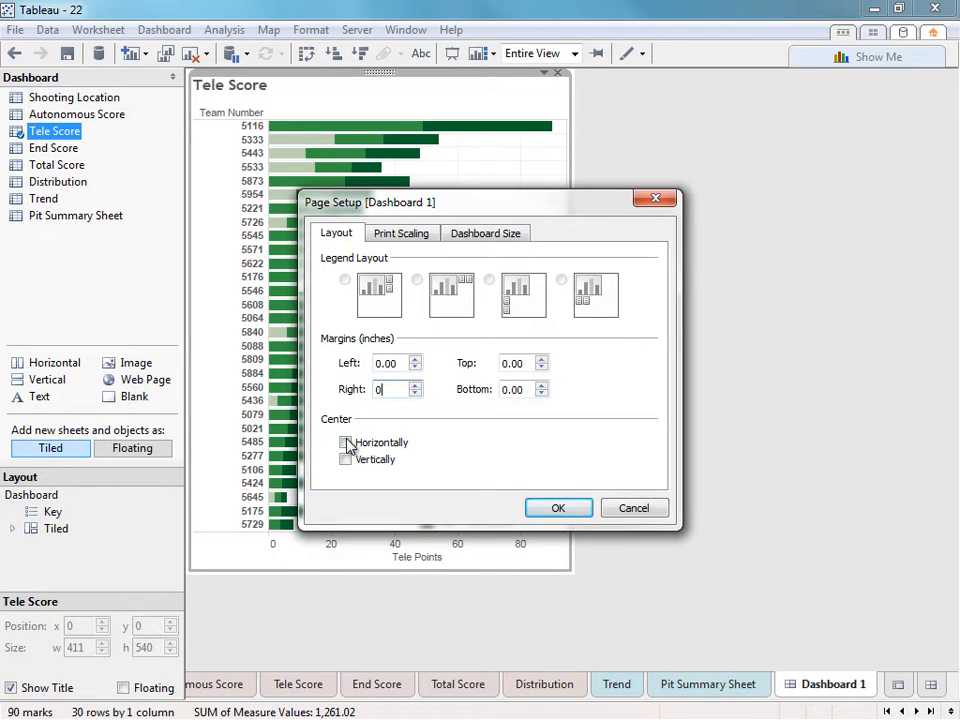
click(346, 443)
click(347, 461)
Change the print scaling percentage and set portrait orientation, then apply.
click(408, 240)
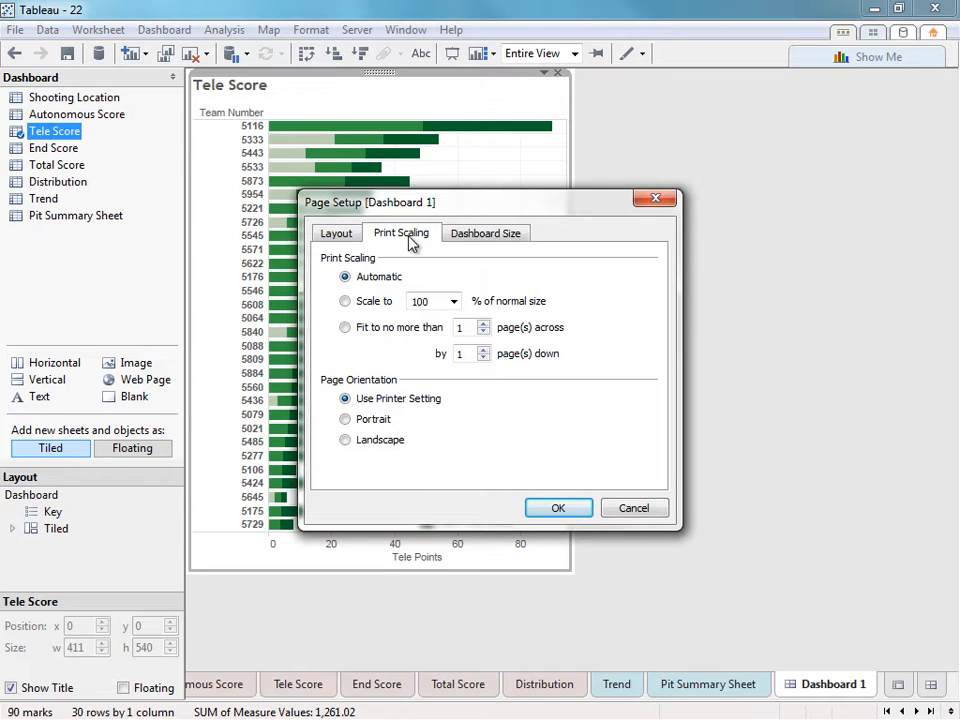
double_click(419, 301)
text(2)
click(367, 426)
click(540, 510)
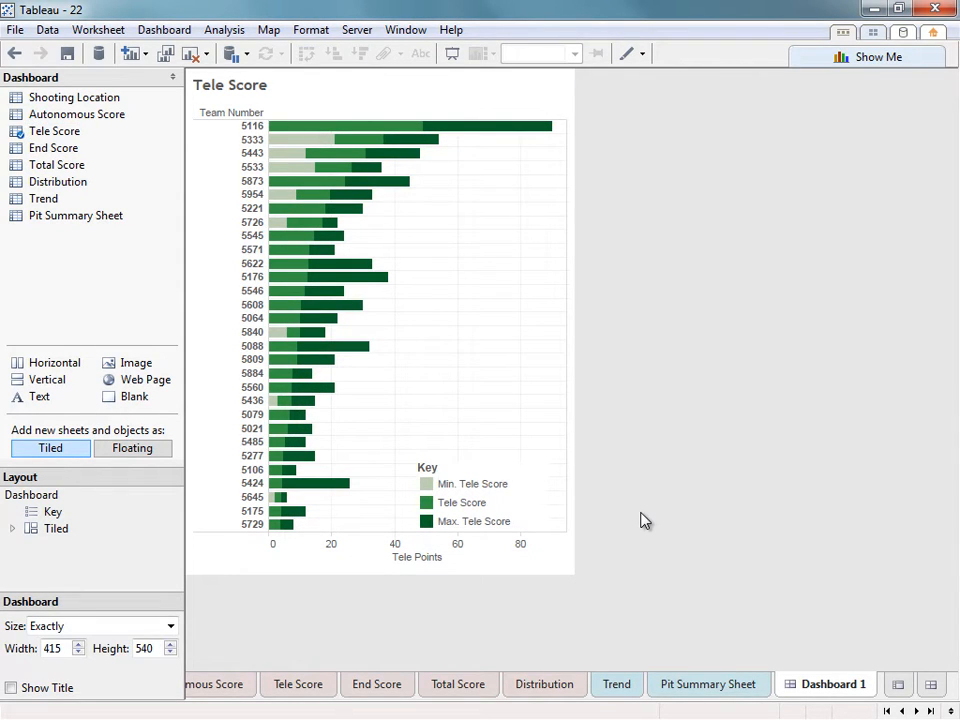
Print the dashboard to PDF as test2.pdf and maximize it in Adobe Reader.
click(15, 29)
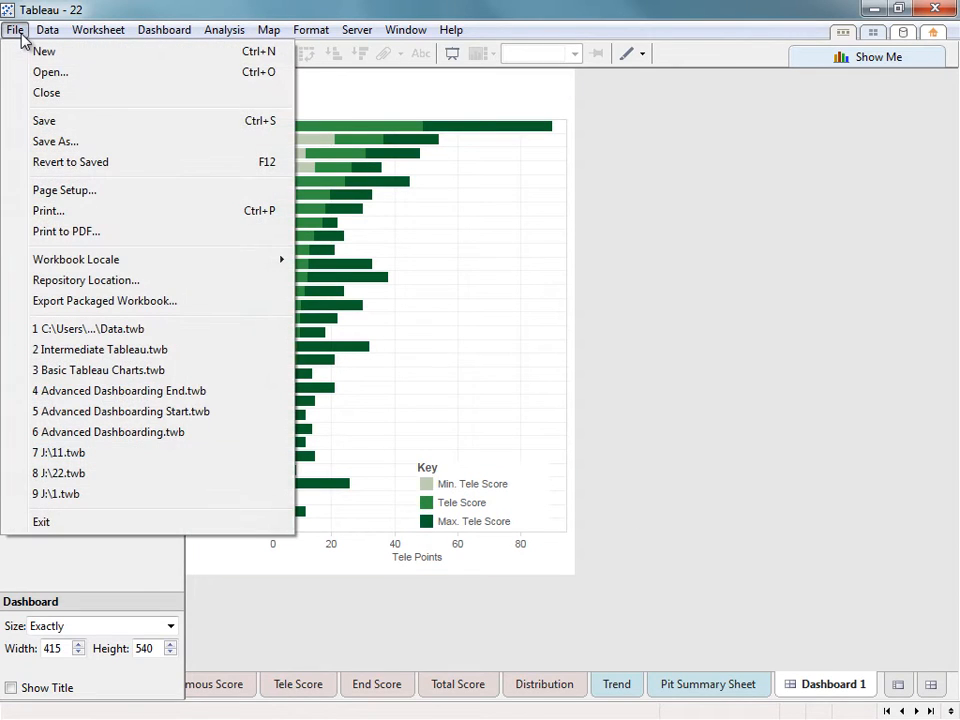
click(40, 234)
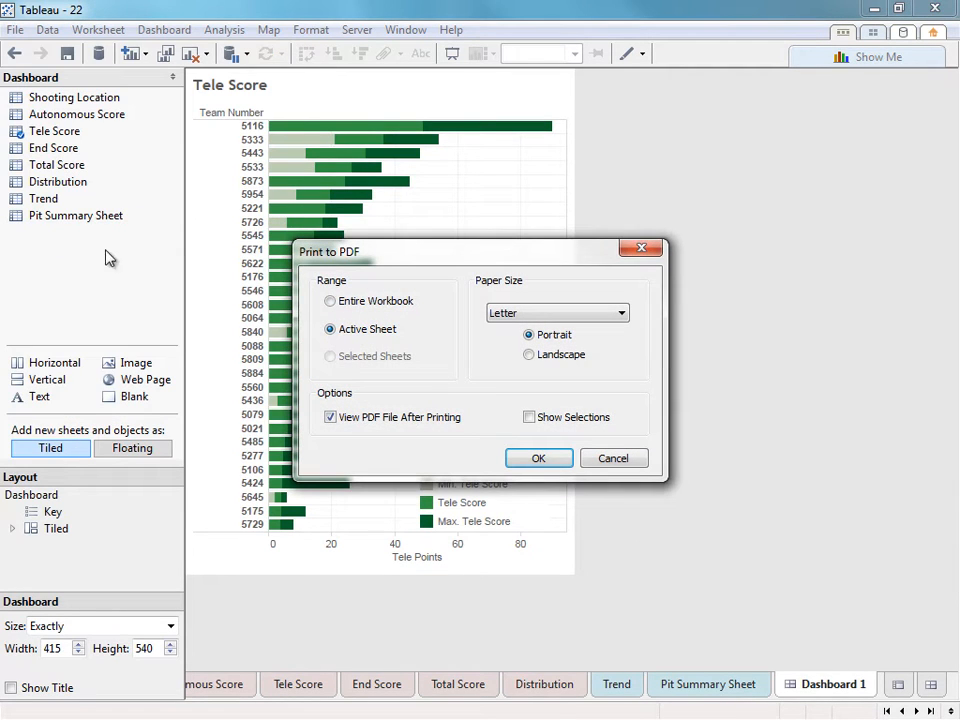
click(536, 459)
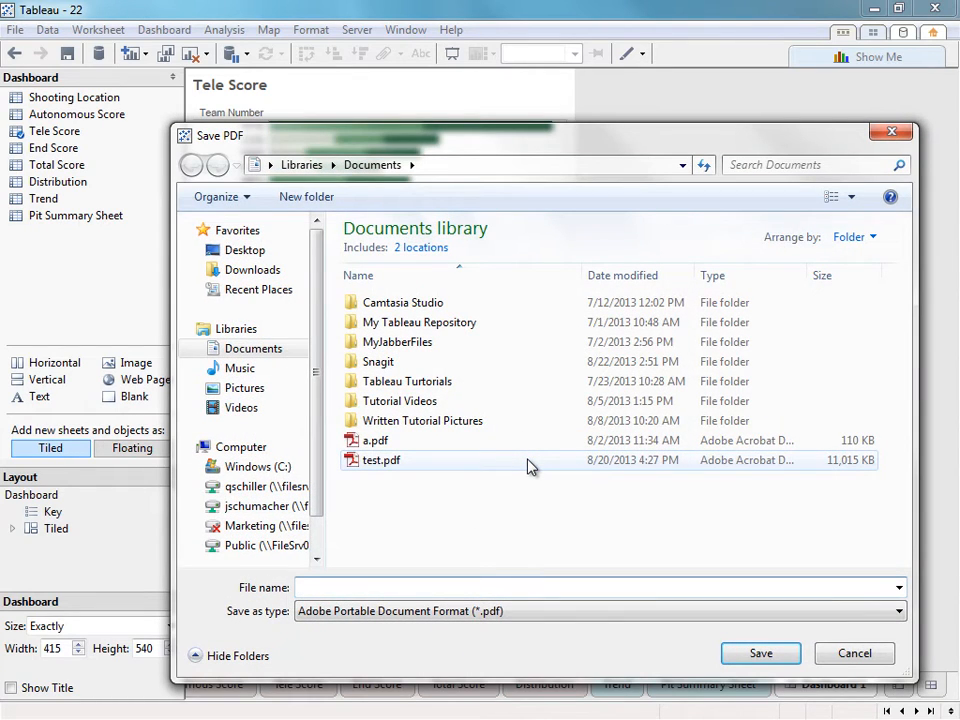
text(test)
key(Return)
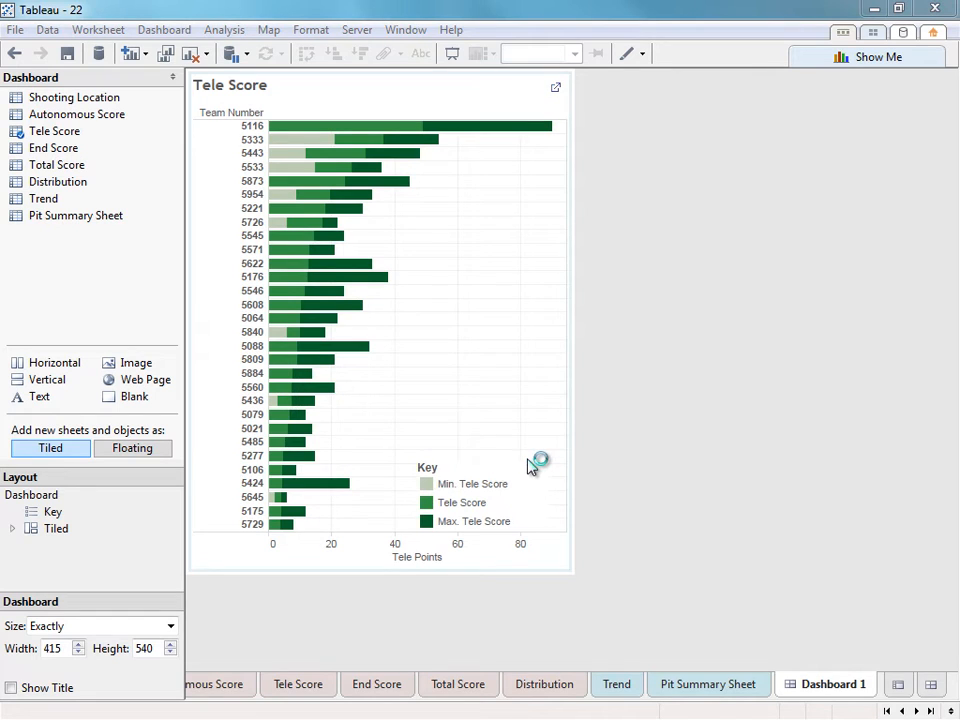
drag(955, 305, 419, 1)
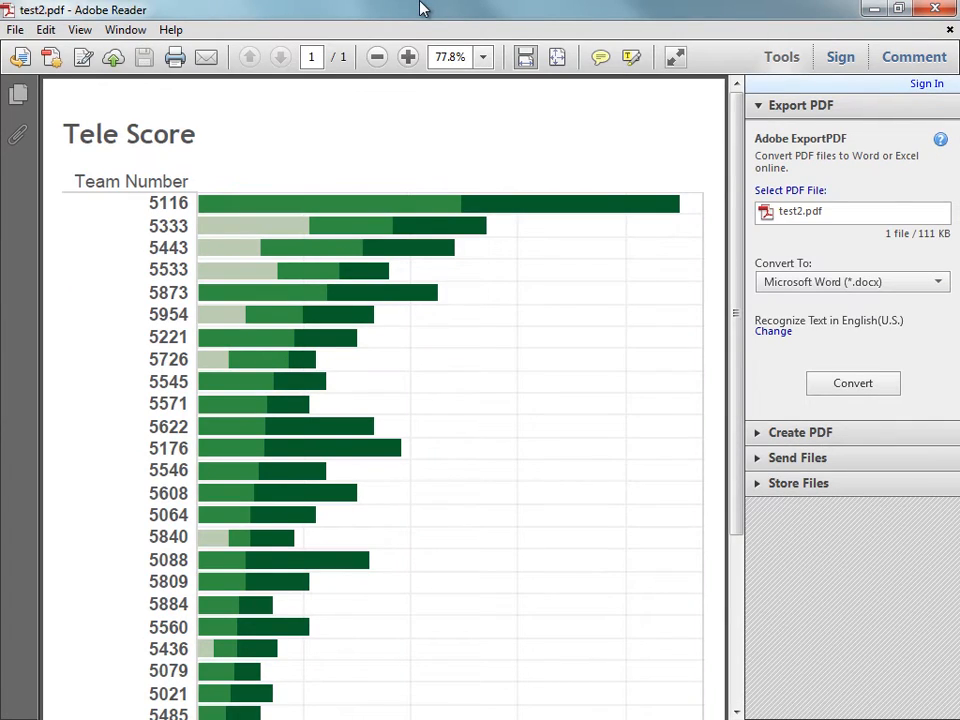
Review the Tele Score chart in test2.pdf at 50% zoom, then close Adobe Reader.
scroll(446, 249, down, 5)
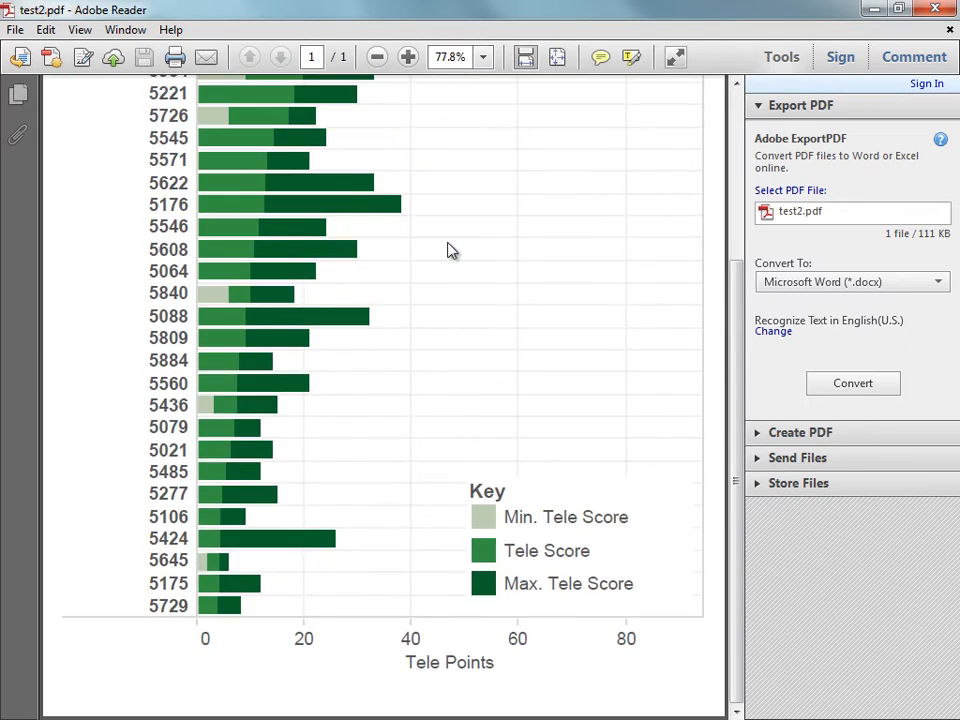
scroll(446, 249, up, 4)
scroll(448, 250, up, 1)
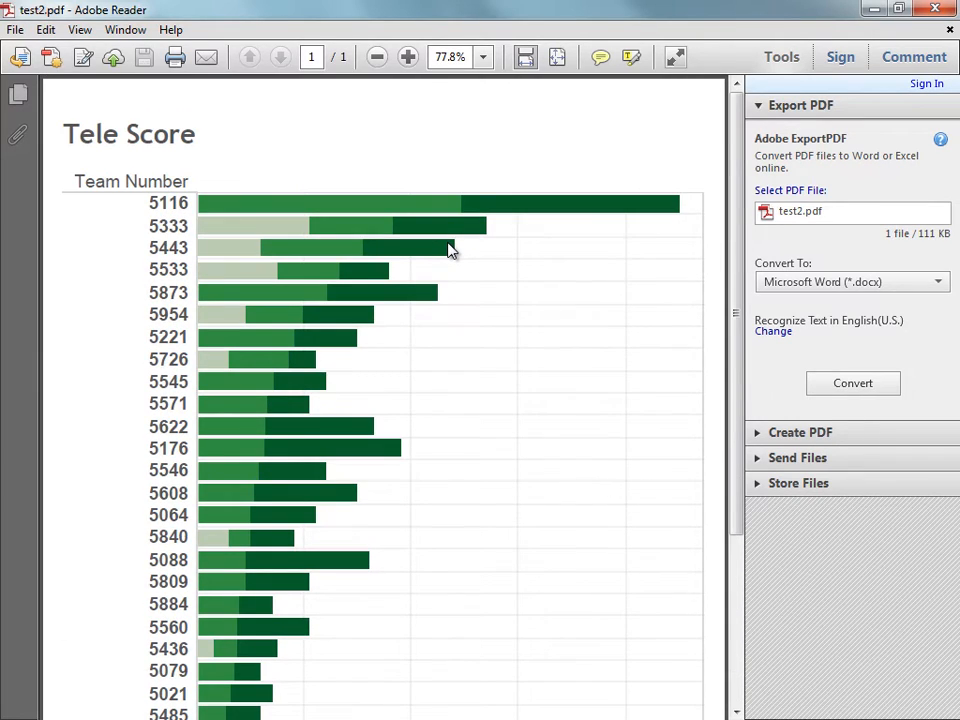
scroll(448, 249, down, 4)
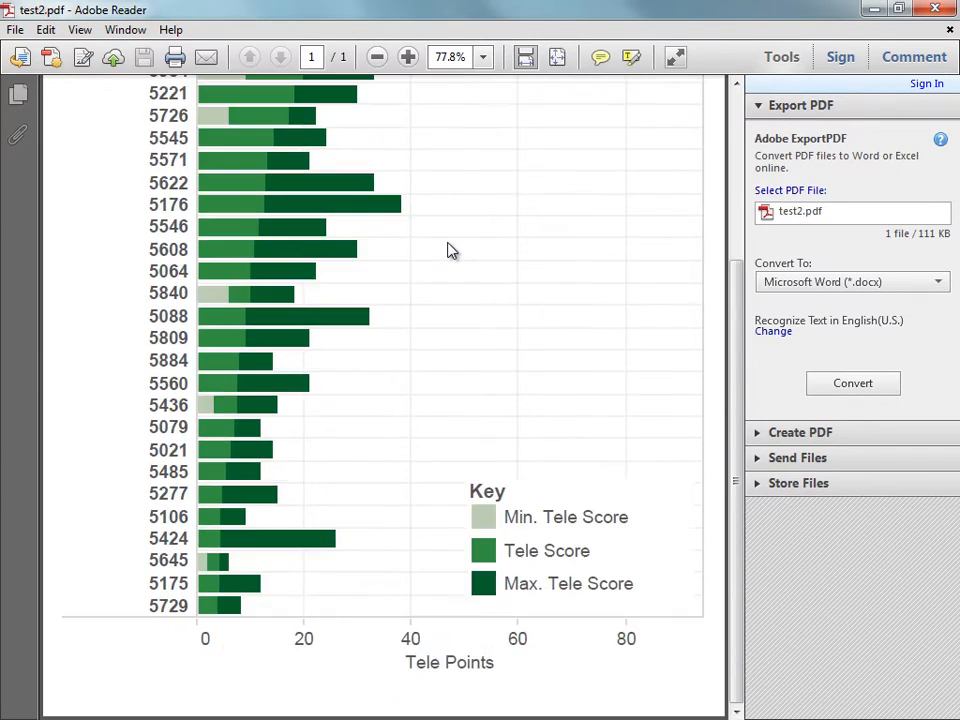
click(377, 57)
click(378, 58)
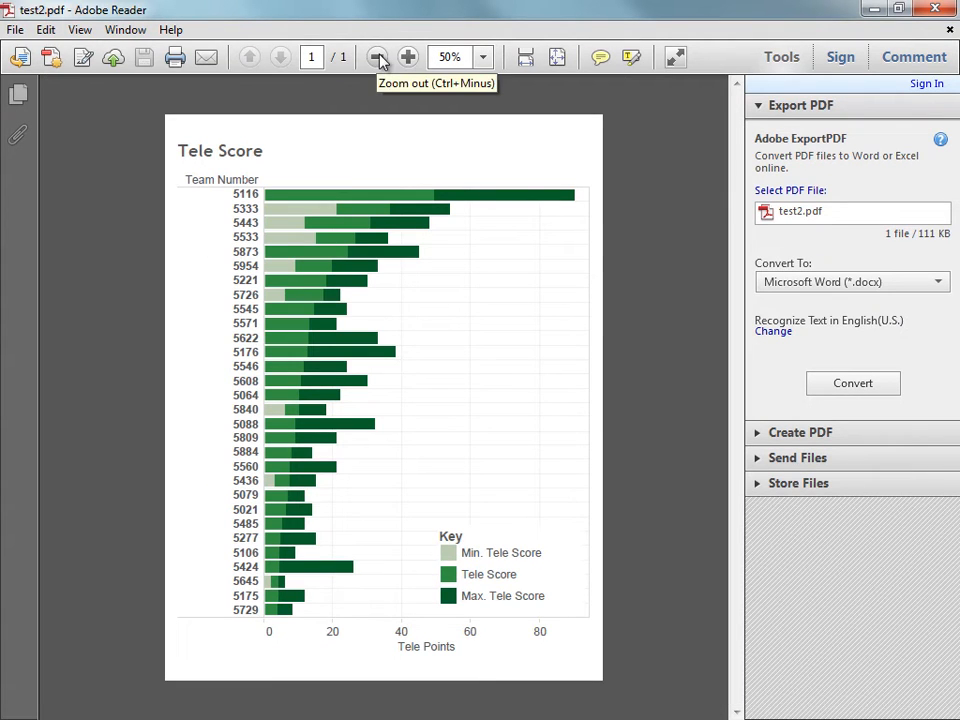
click(948, 15)
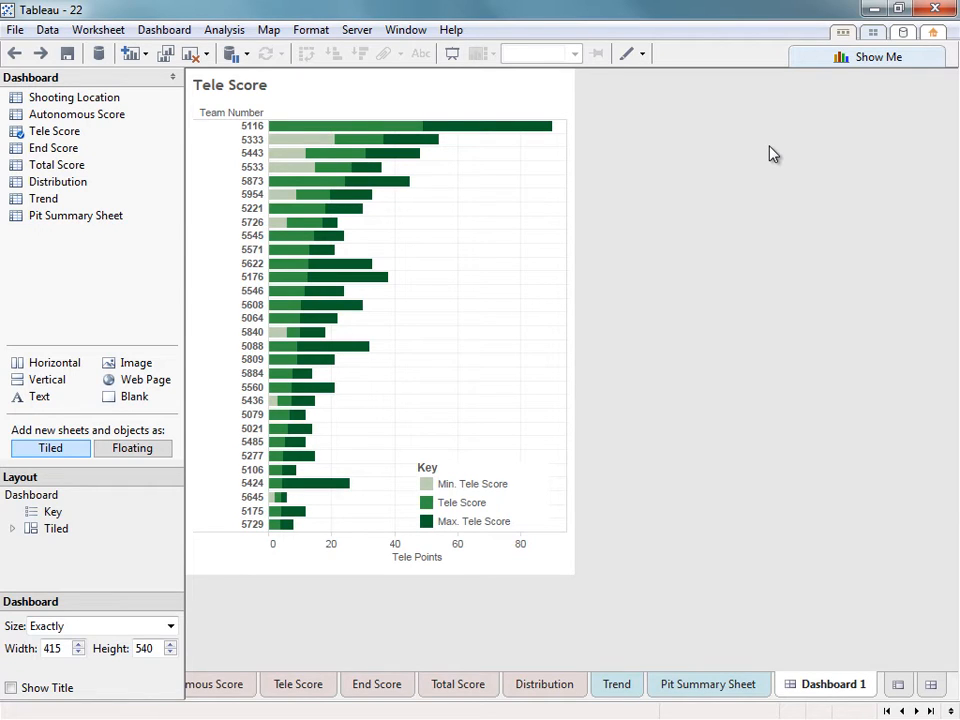
Add a point annotation "Has a great driver" to bar 5443 and move it lower.
right_click(410, 155)
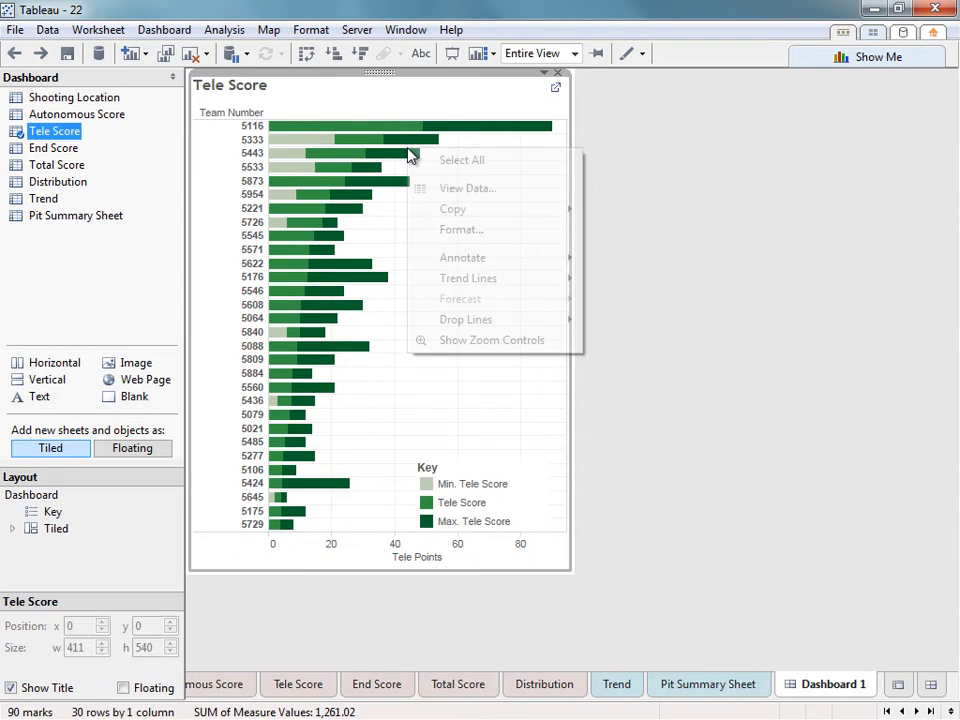
right_click(382, 155)
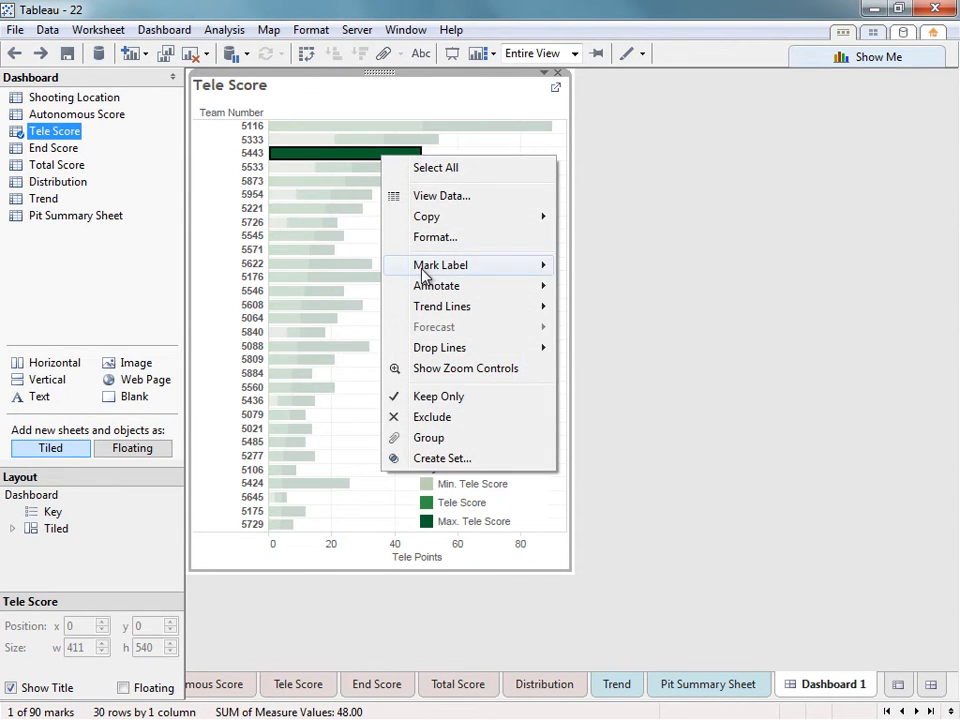
mouse_move(428, 287)
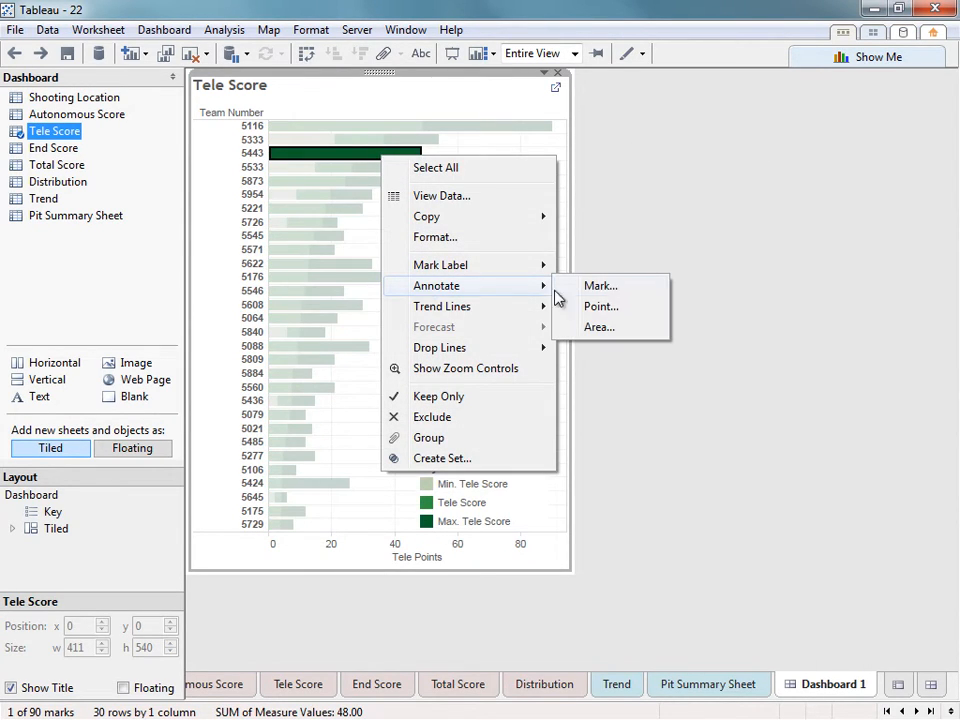
click(619, 306)
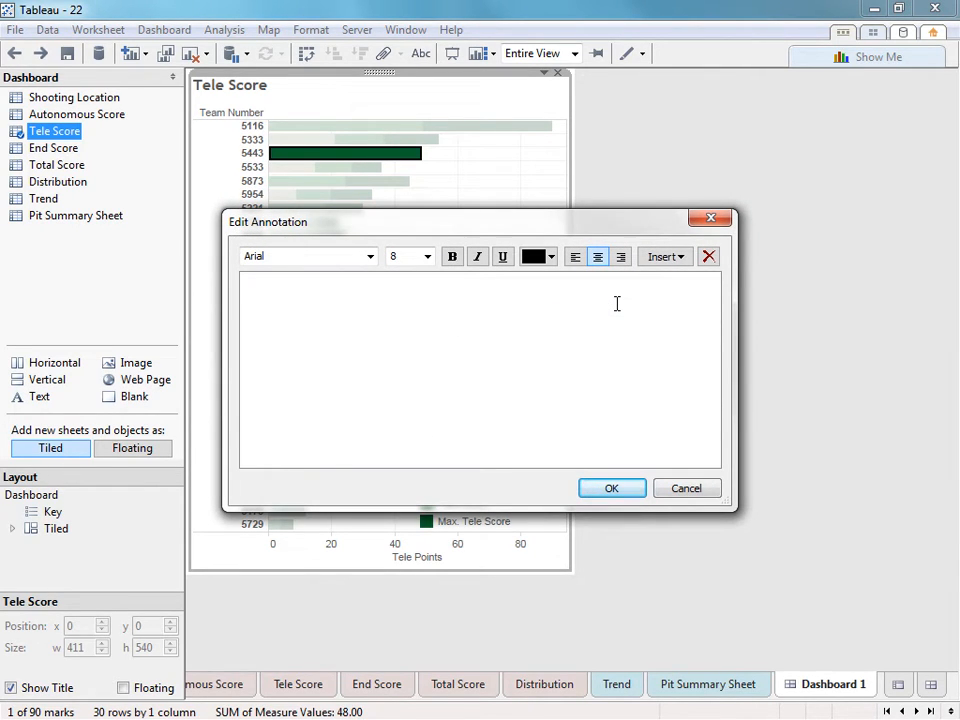
text(Has a great driver)
click(608, 489)
click(452, 142)
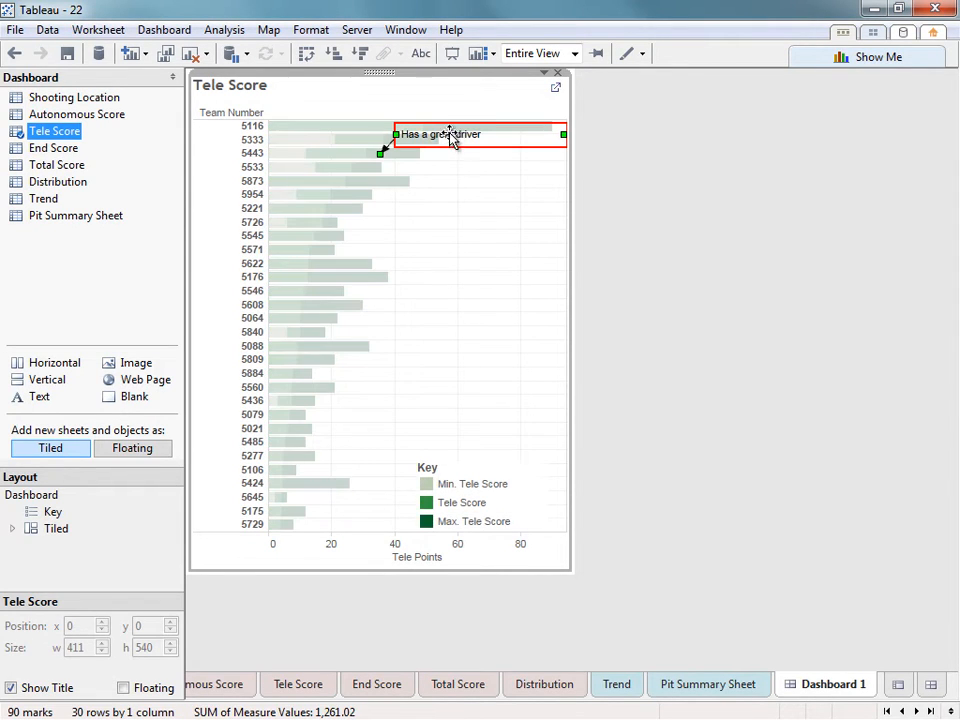
mouse_move(470, 143)
mouse_down()
mouse_move(469, 204)
mouse_move(486, 199)
mouse_move(489, 218)
mouse_move(467, 268)
mouse_up()
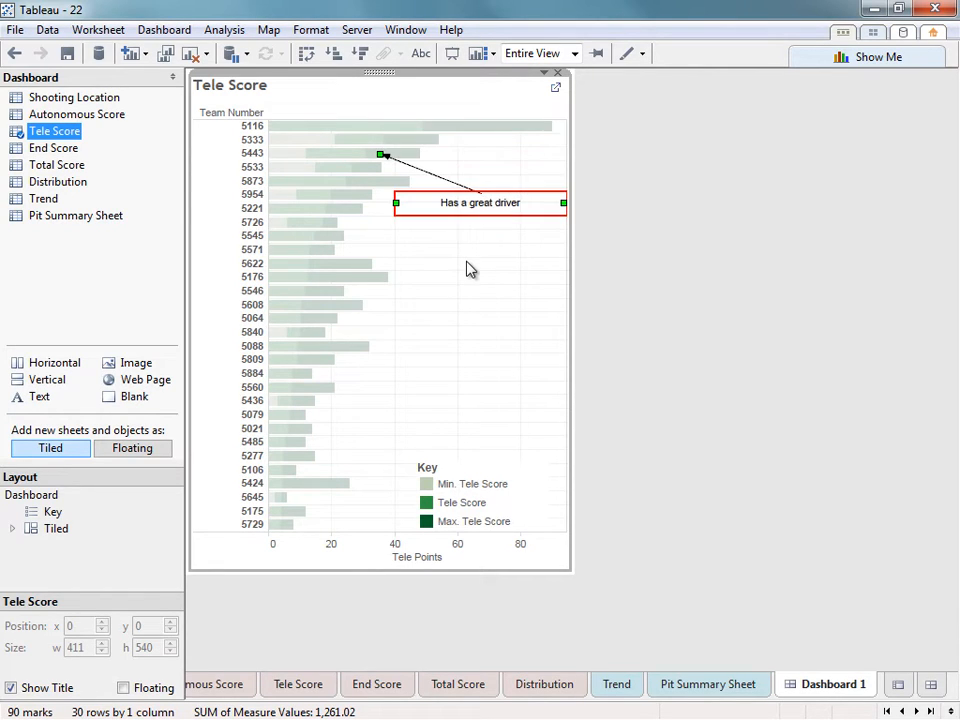
click(467, 268)
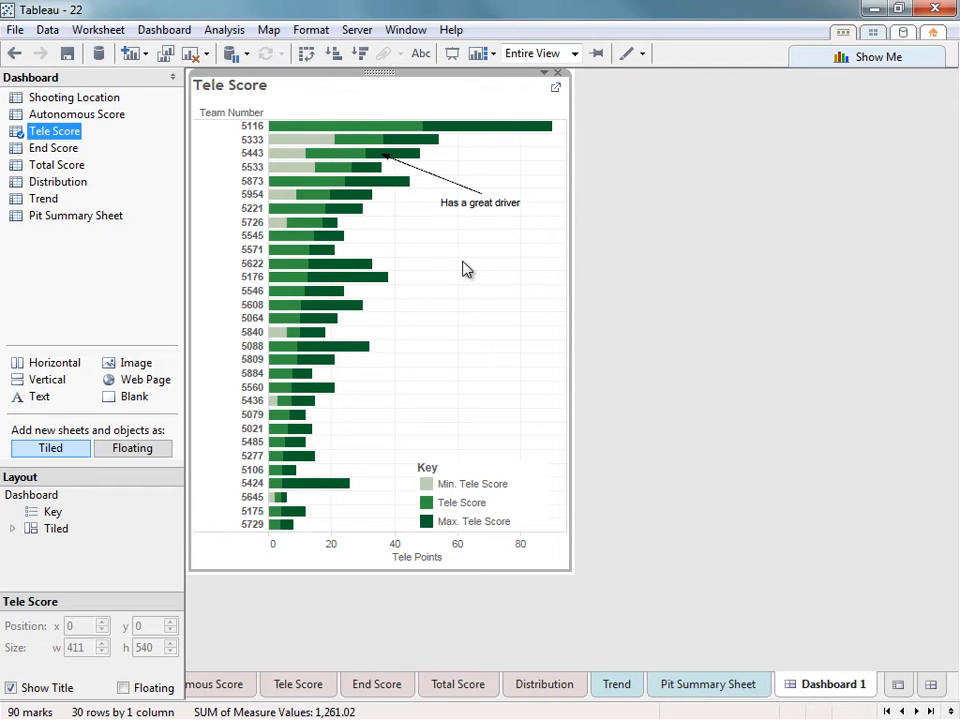
Add a mark annotation showing team 5116's Tele Score 49.17 and drag it into empty space.
click(411, 132)
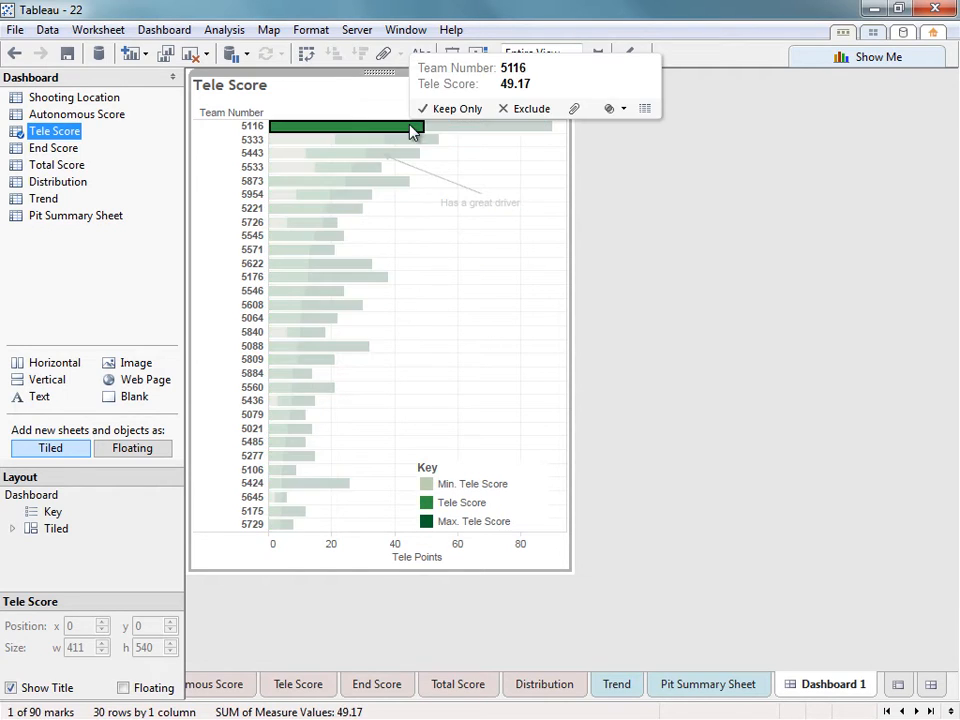
right_click(410, 132)
mouse_move(456, 256)
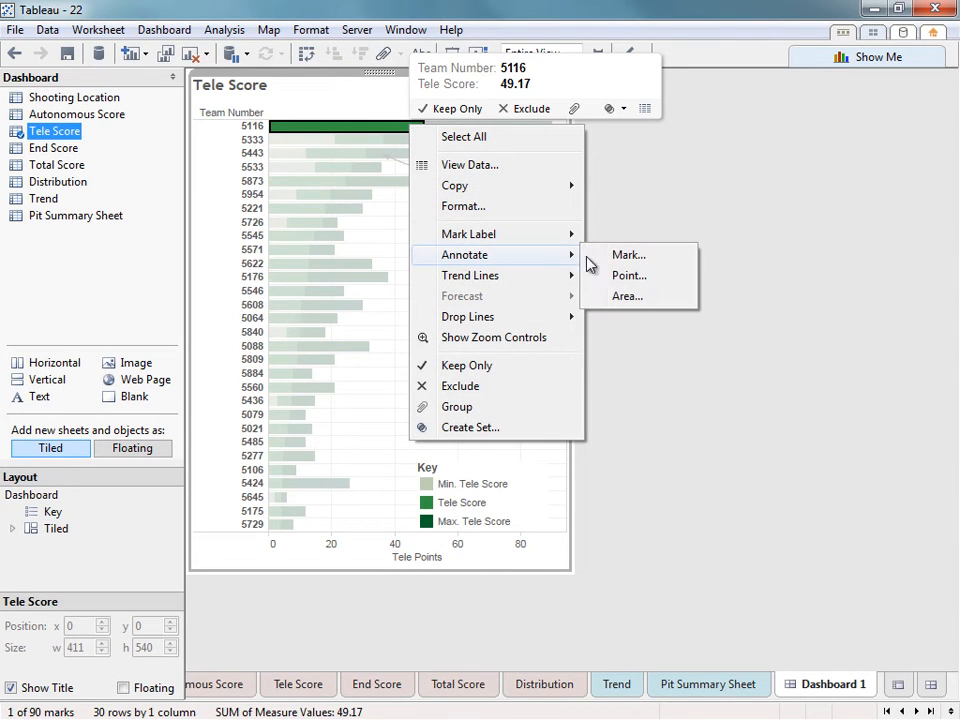
click(624, 260)
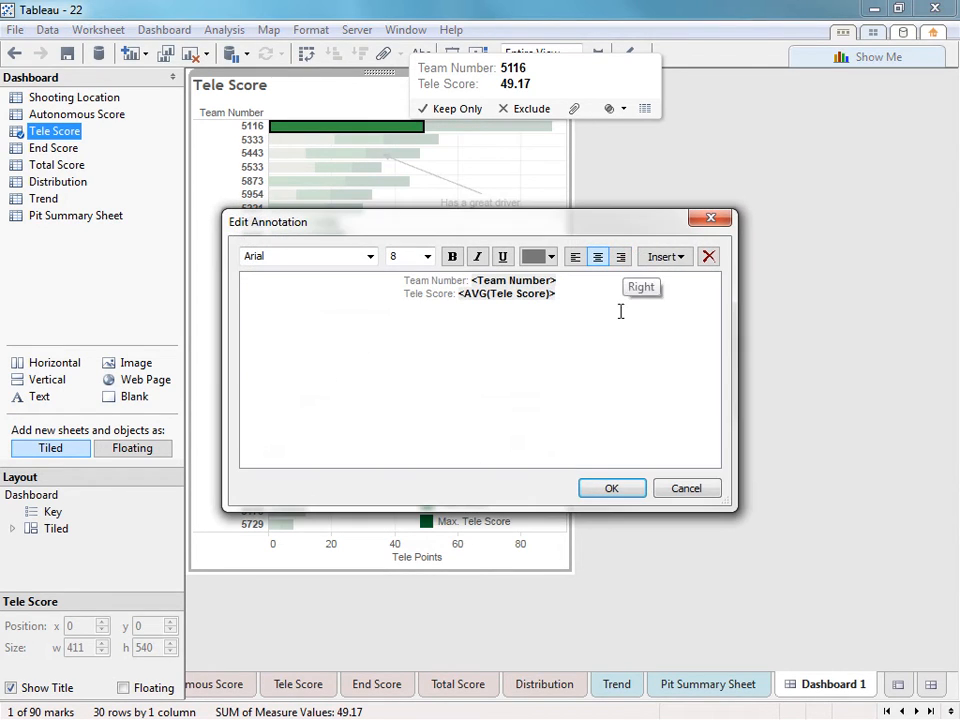
click(608, 488)
click(501, 251)
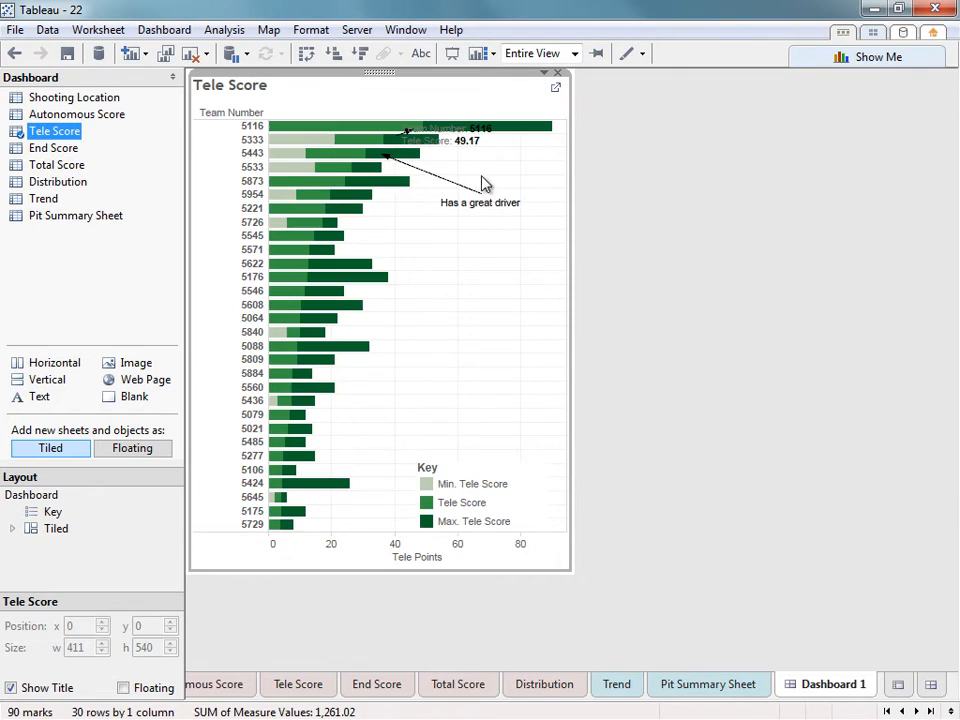
mouse_move(476, 196)
mouse_down()
mouse_move(469, 208)
mouse_move(487, 270)
mouse_move(422, 319)
mouse_move(444, 311)
mouse_move(458, 320)
mouse_up()
click(534, 251)
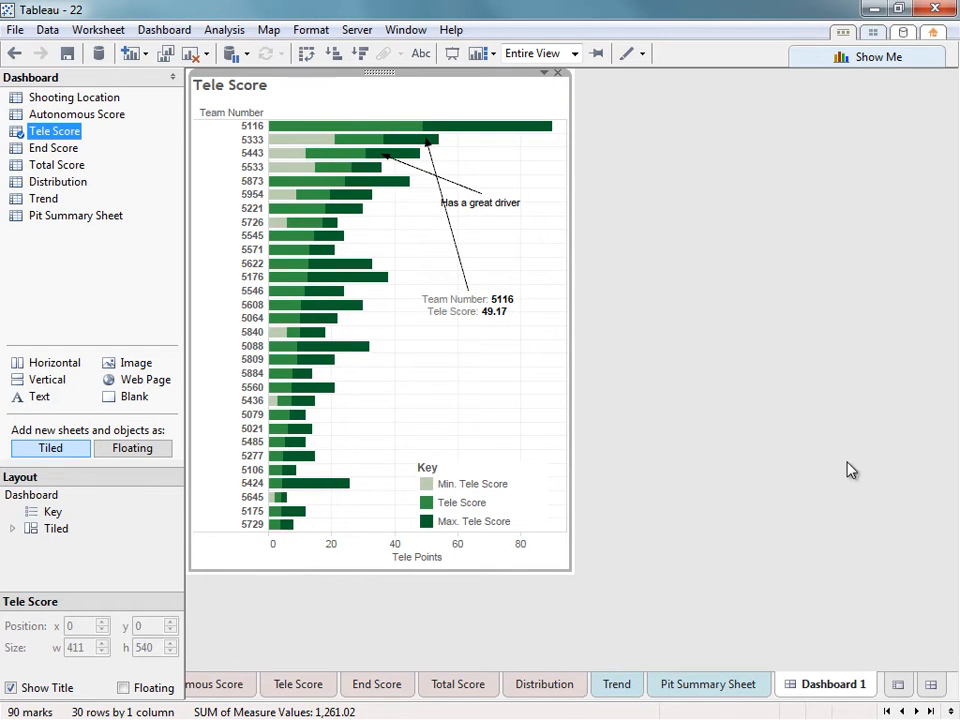
Create a new Dashboard 2 and set its size to Automatic (823 by 642).
click(930, 684)
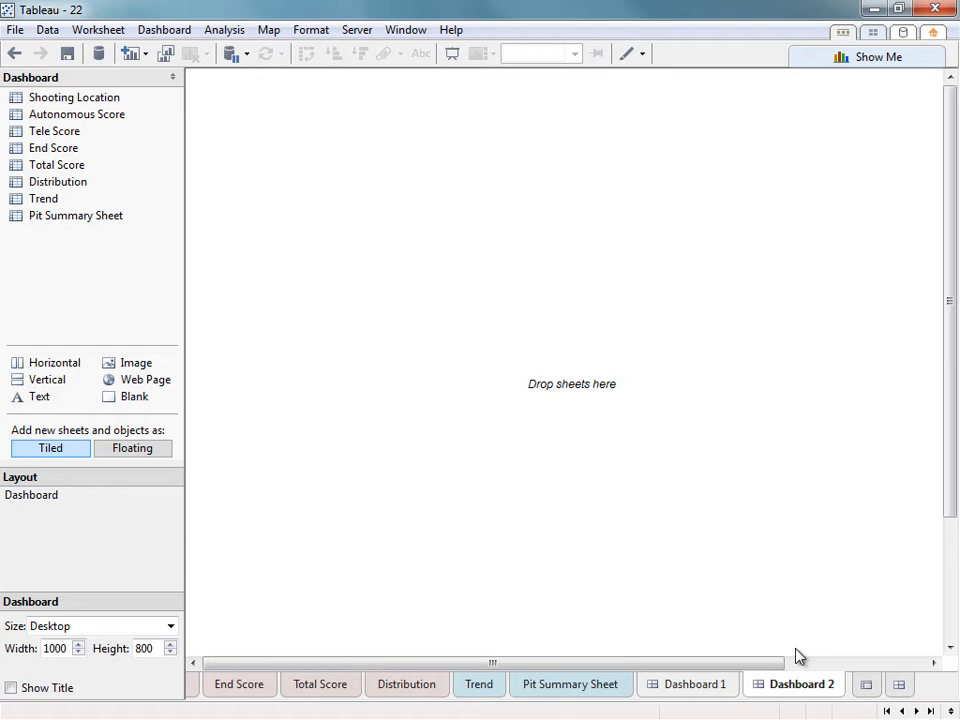
click(157, 630)
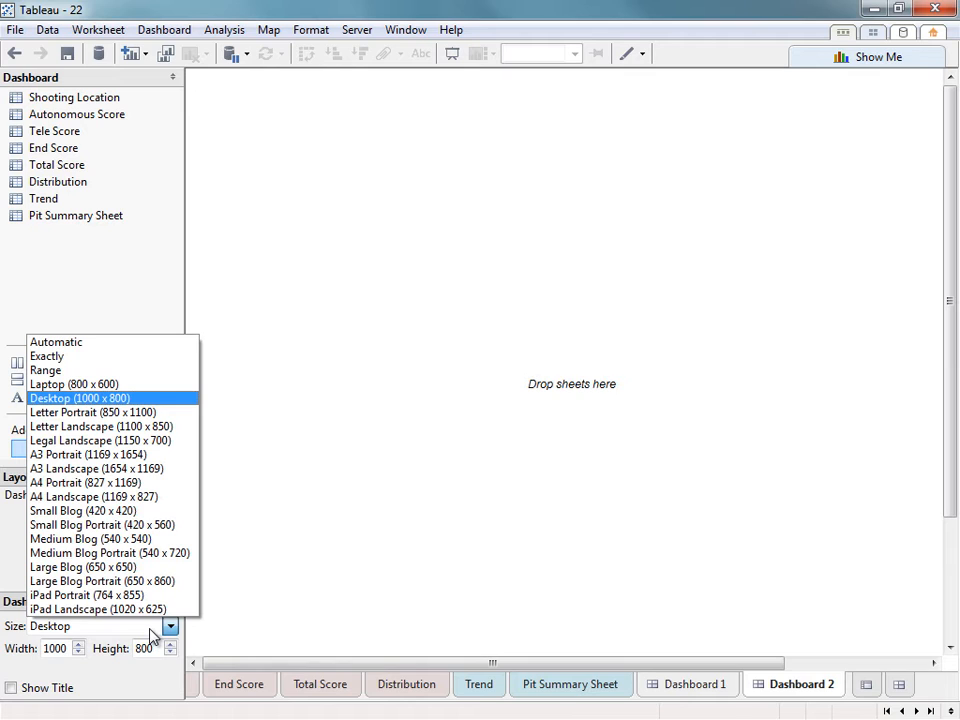
click(38, 343)
click(70, 326)
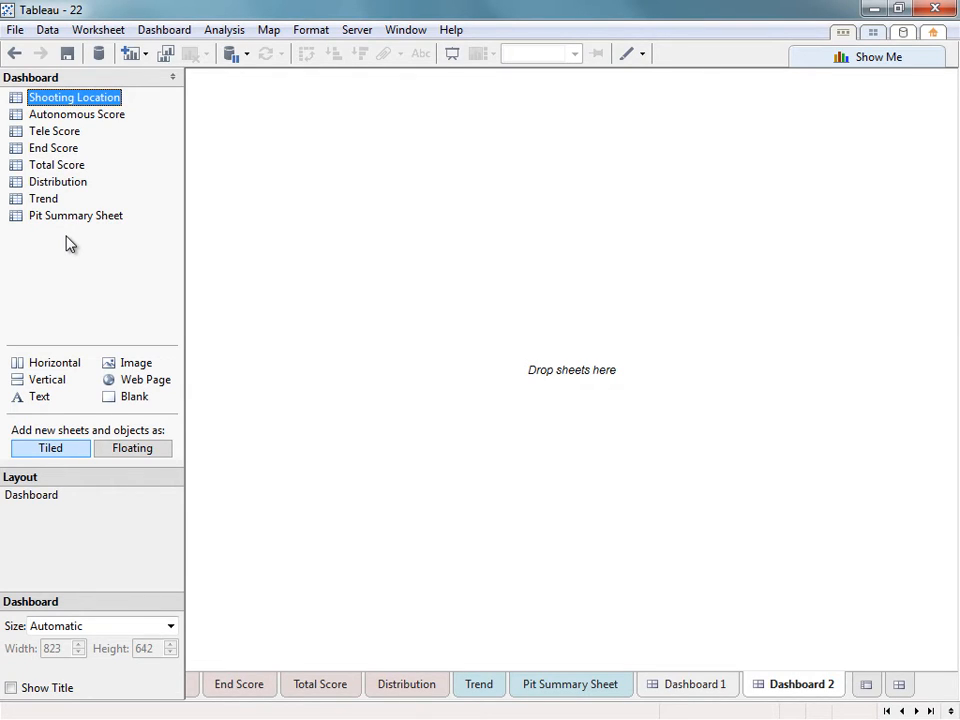
Place Distribution and Shooting Location side by side over a Fit Width Pit Summary Sheet, enlarging the charts.
drag(66, 99, 291, 190)
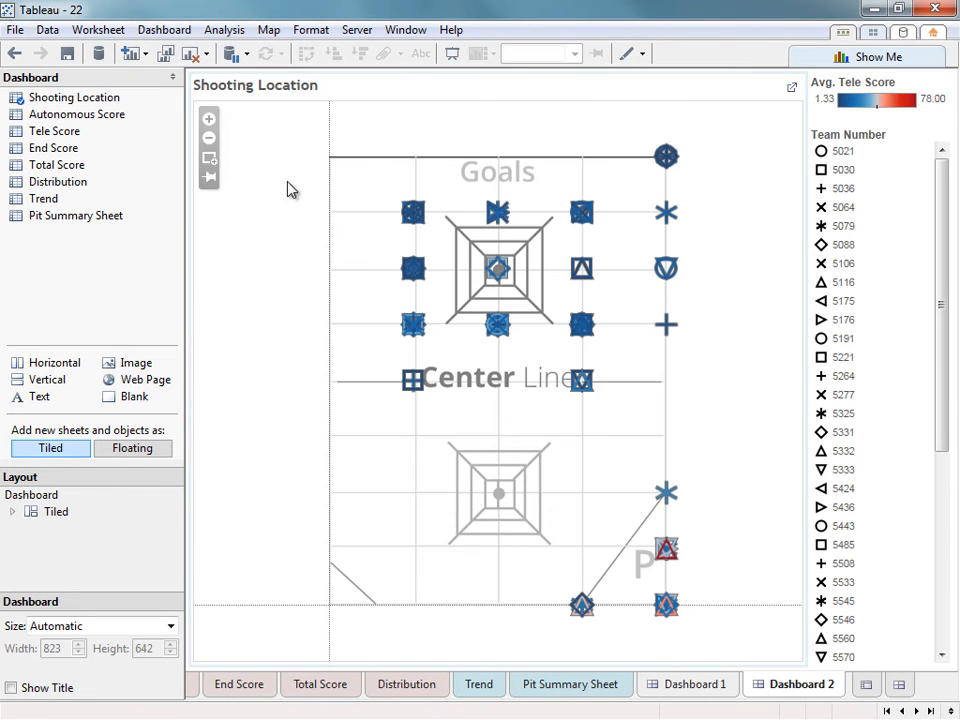
drag(58, 181, 250, 210)
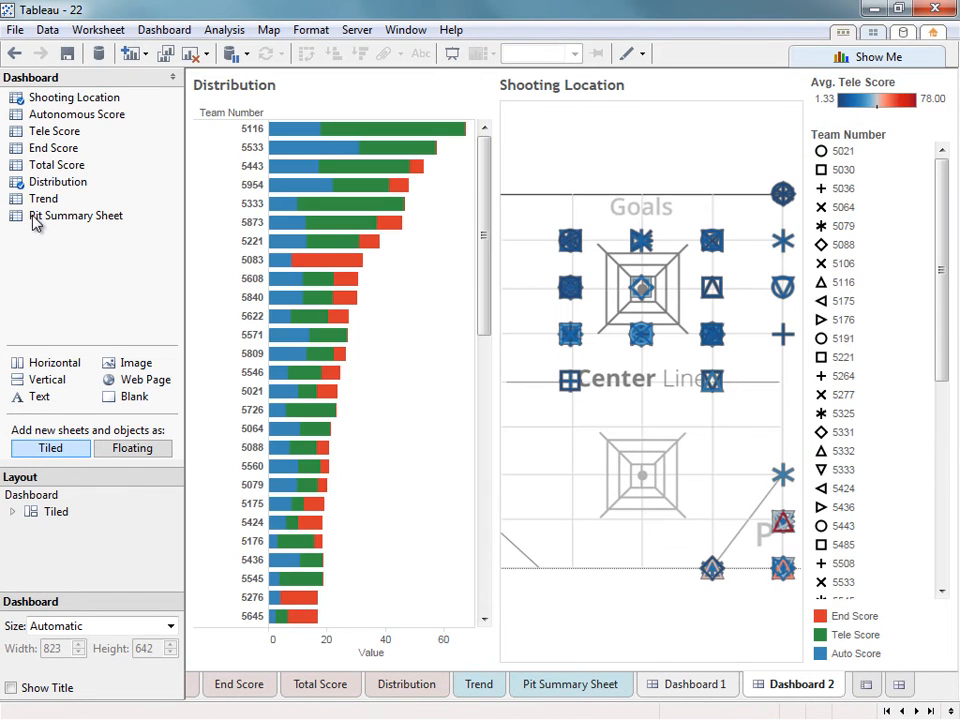
drag(33, 222, 296, 671)
click(437, 396)
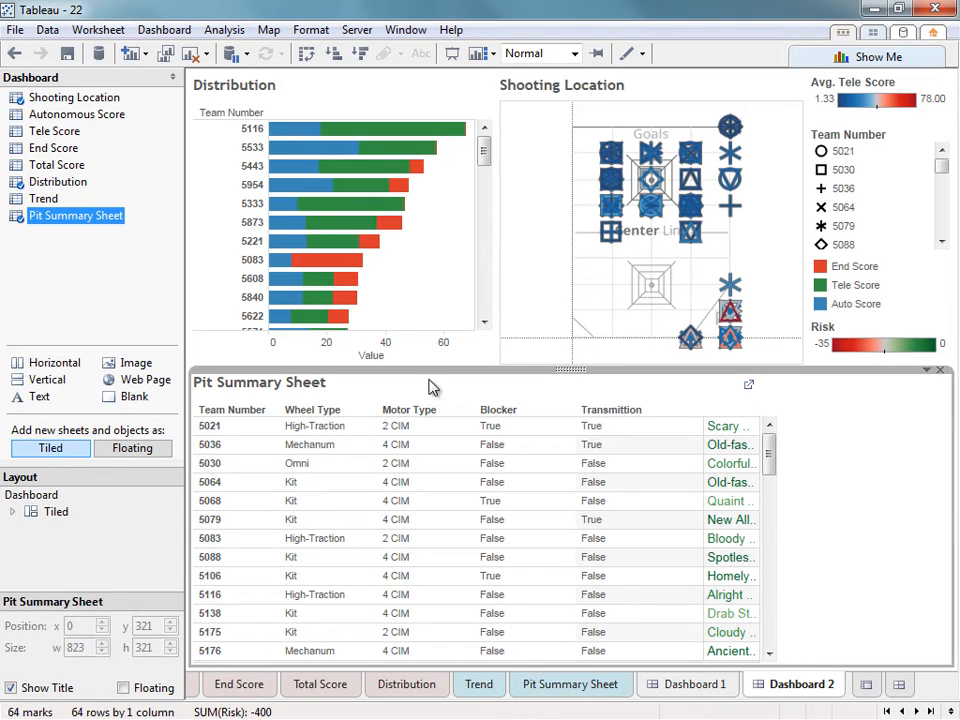
click(574, 54)
click(567, 87)
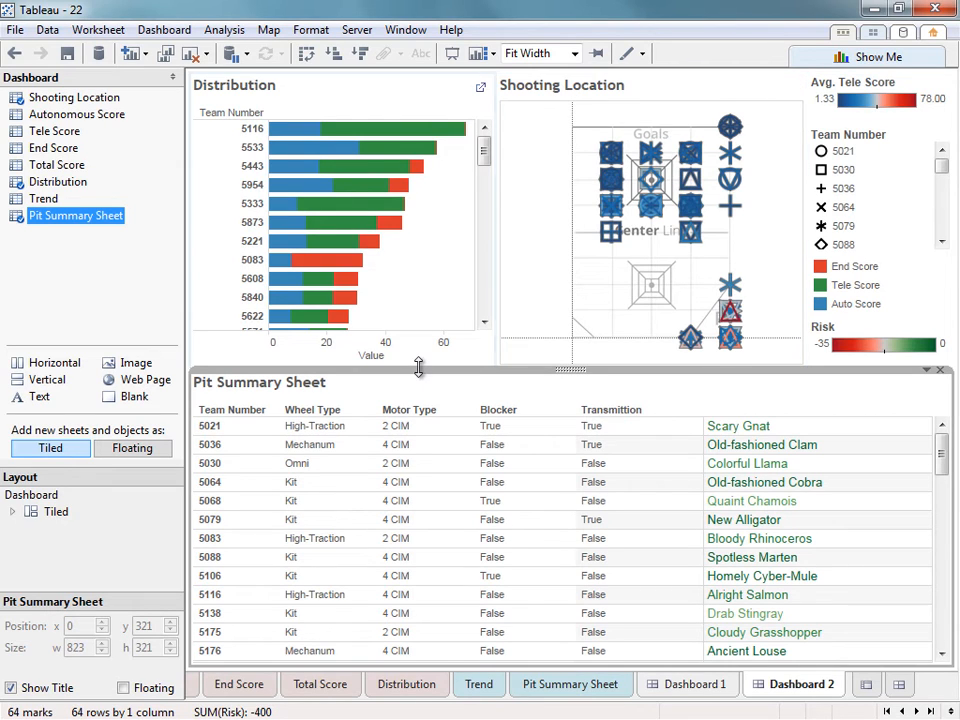
drag(420, 368, 408, 530)
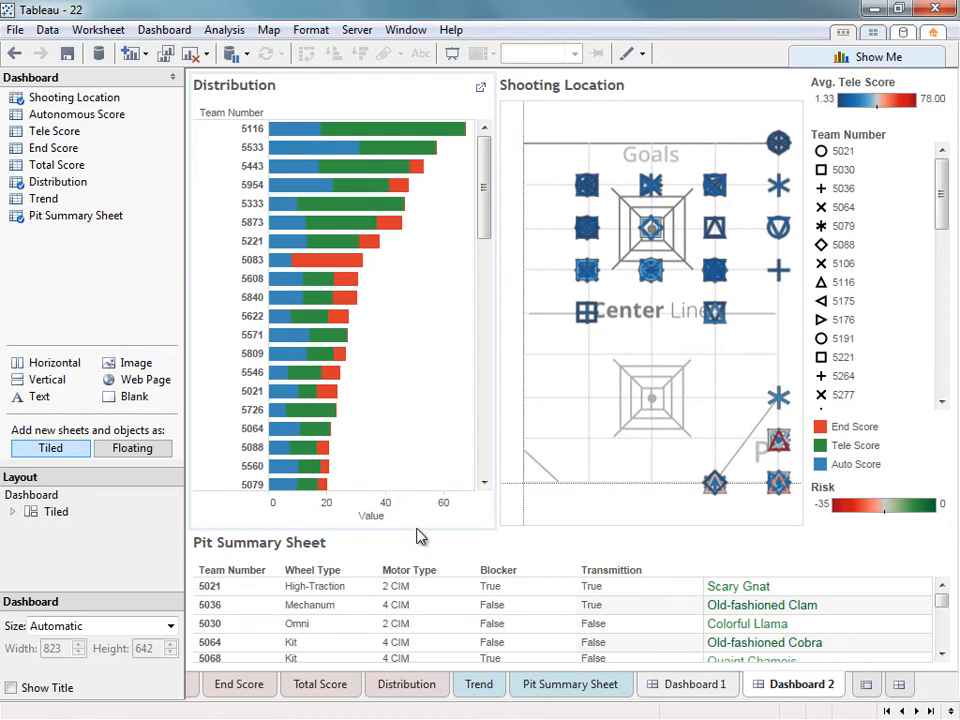
Add a Team Number quick filter from Shooting Location and uncheck (All) to clear every team.
click(714, 134)
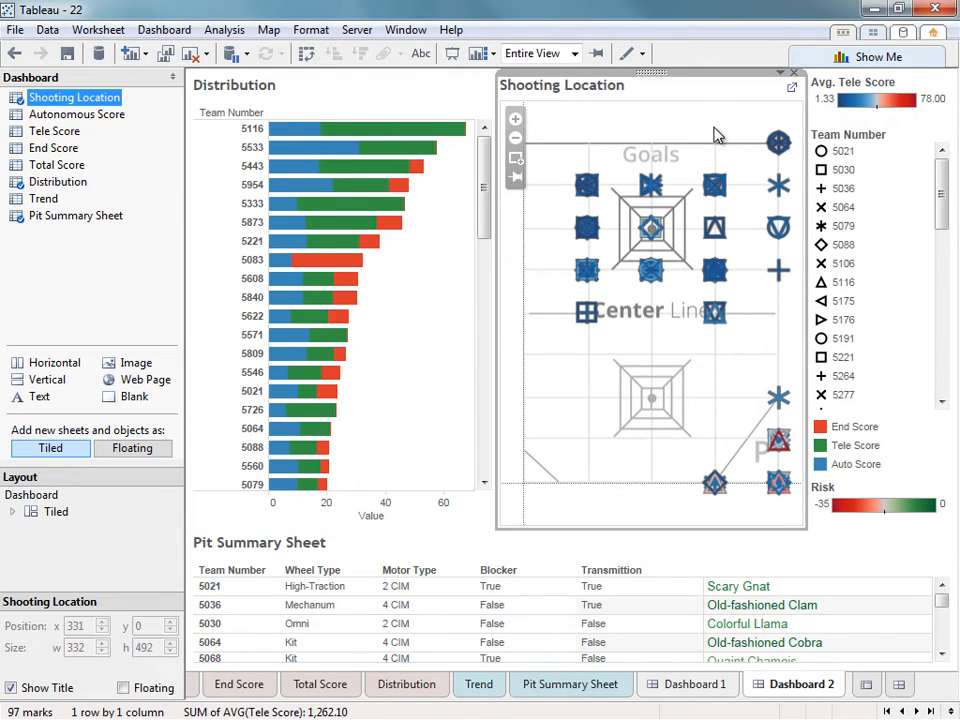
click(781, 75)
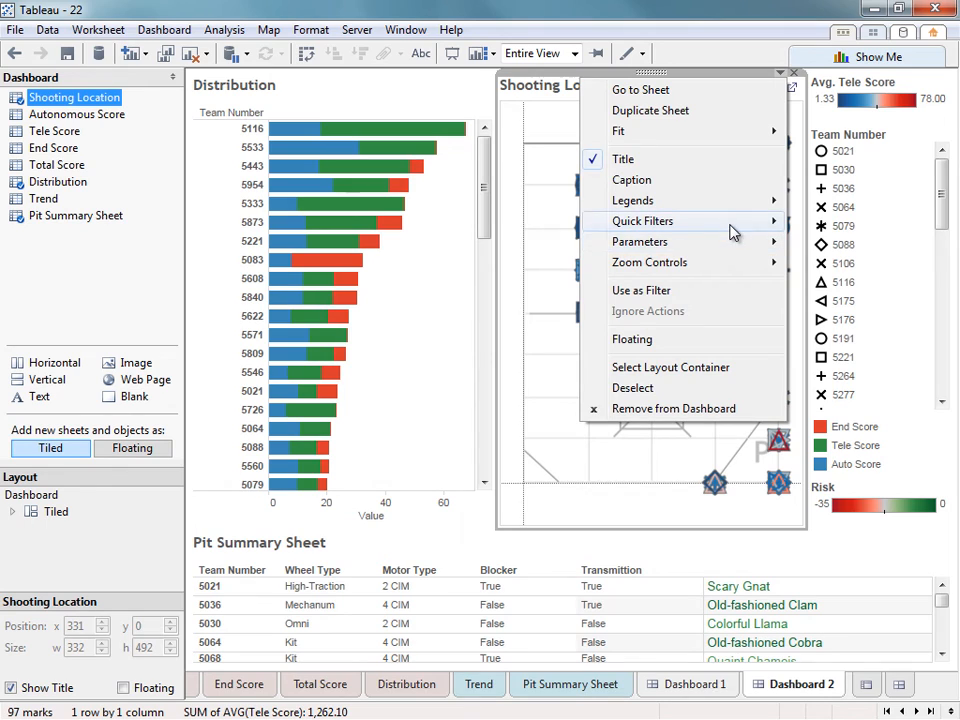
mouse_move(731, 232)
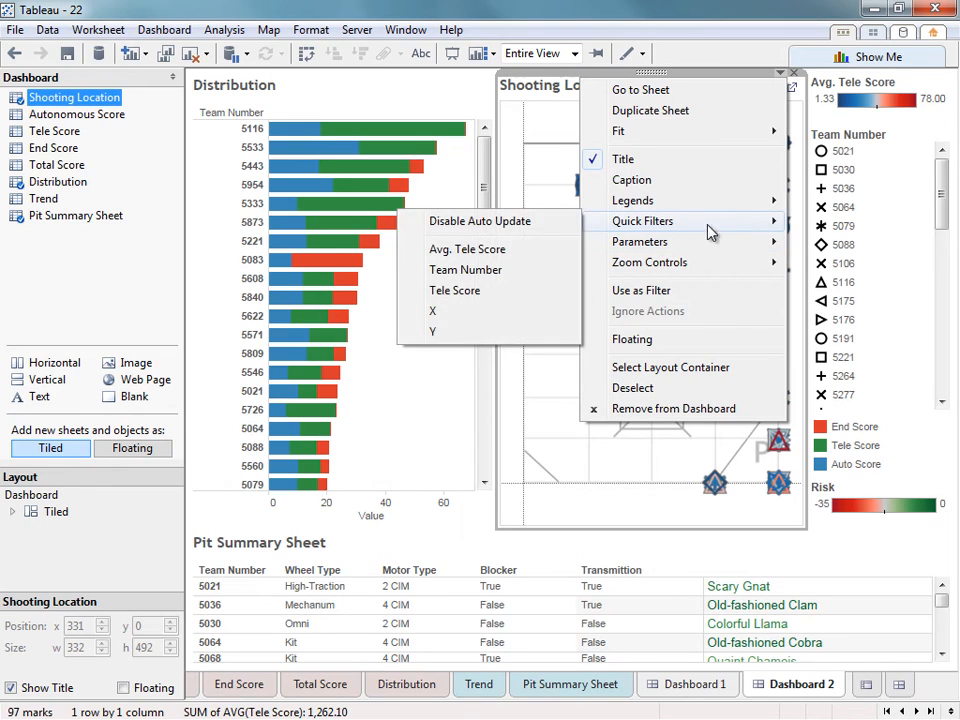
click(475, 271)
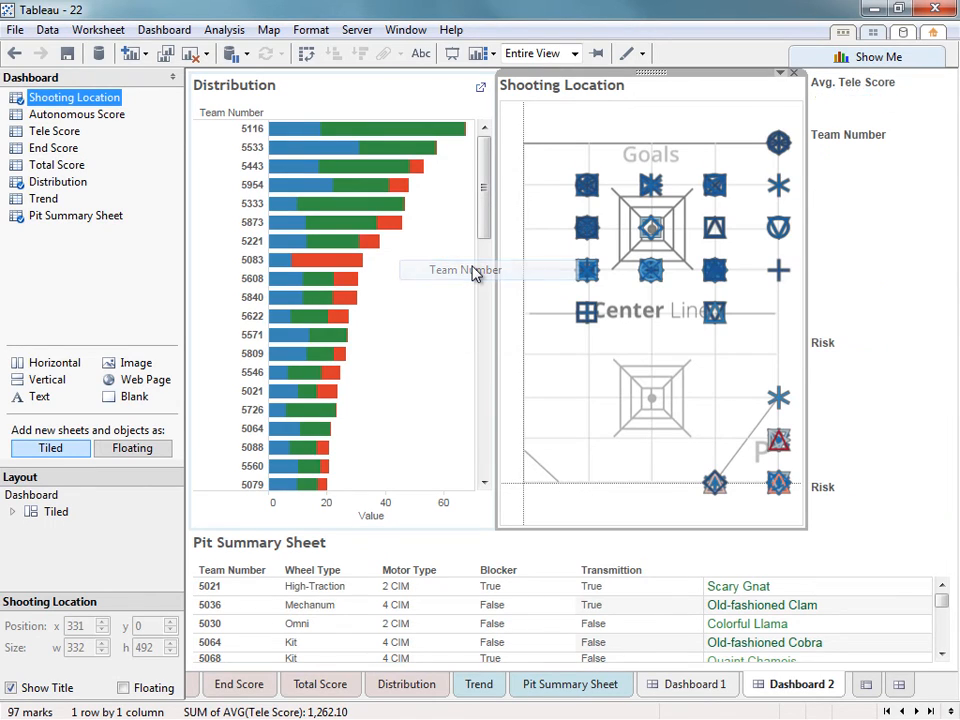
click(884, 398)
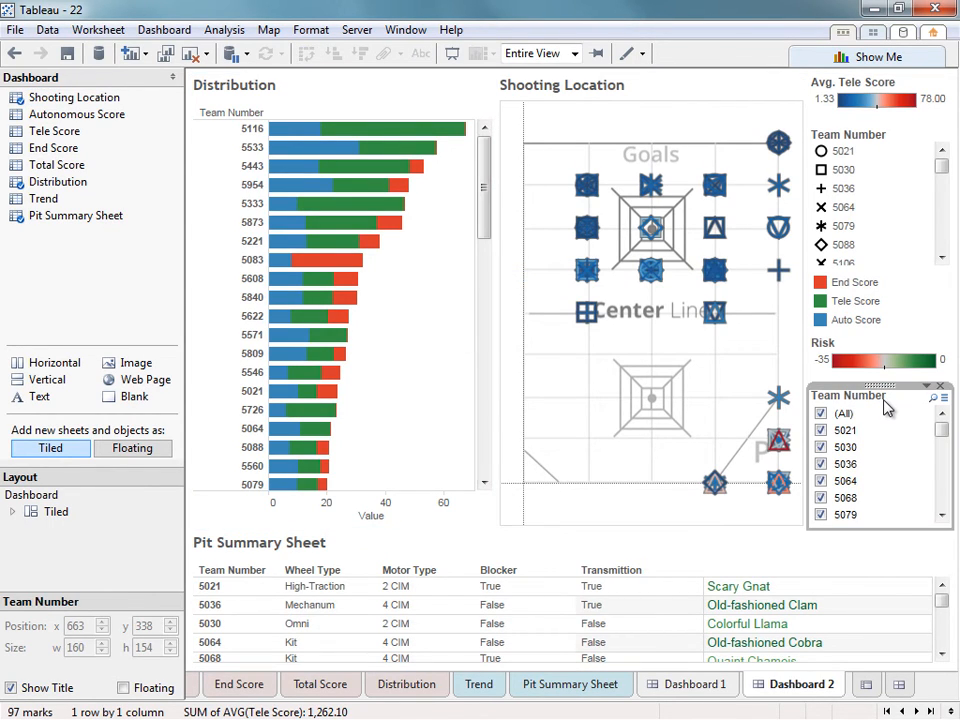
click(821, 414)
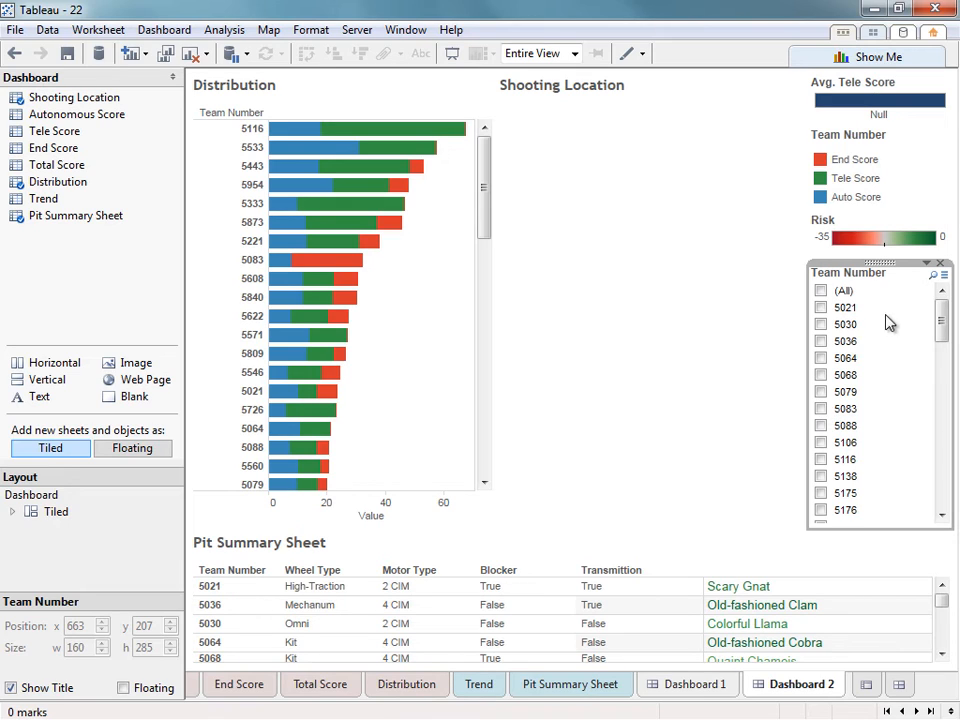
click(925, 266)
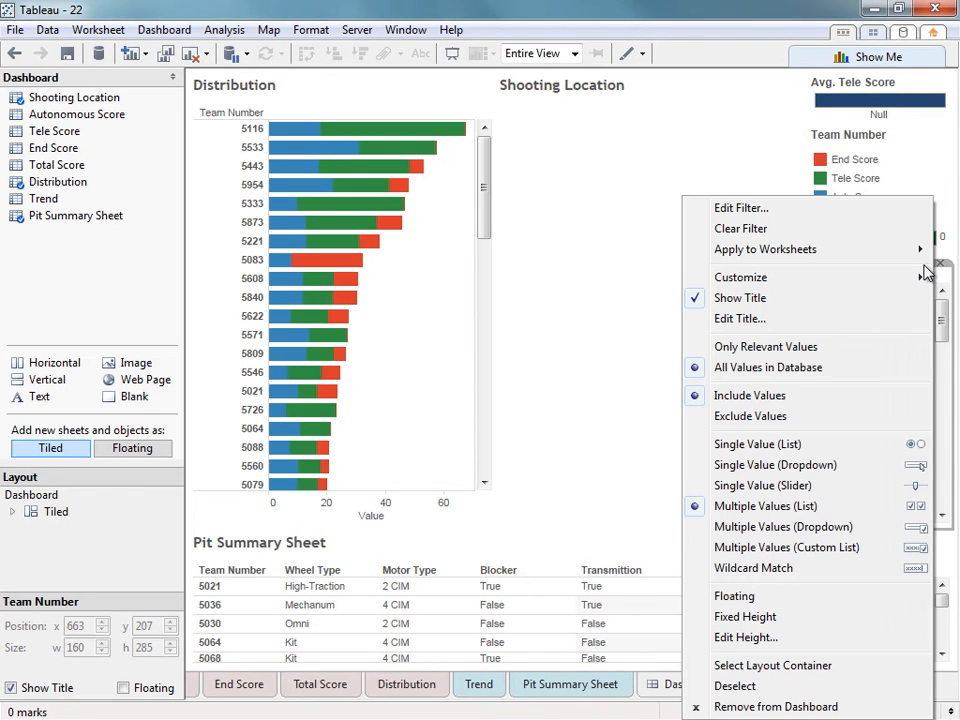
Make the Team Number filter a custom list of teams 5106, 5116 and 5443.
click(829, 549)
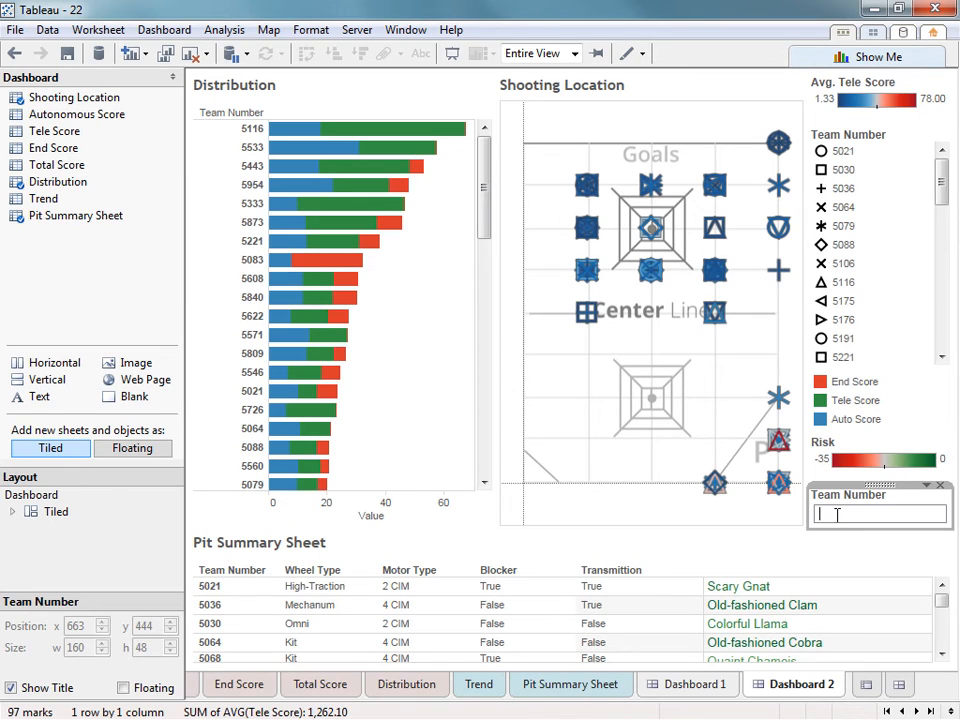
text(5106)
key(Return)
text(5)
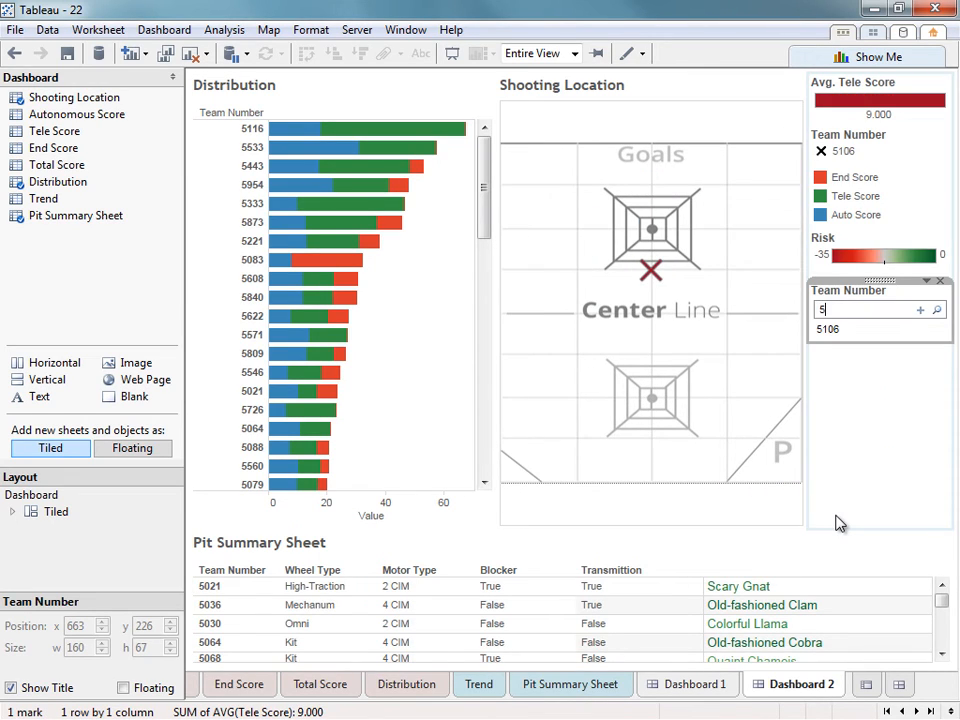
text(116)
key(Return)
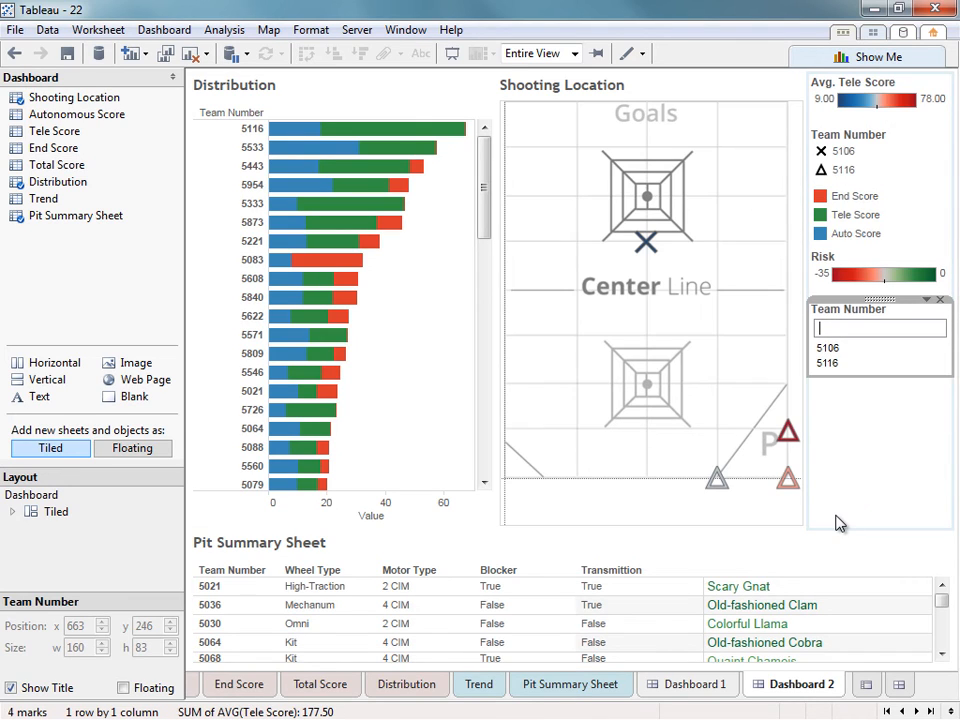
text(5443)
key(Return)
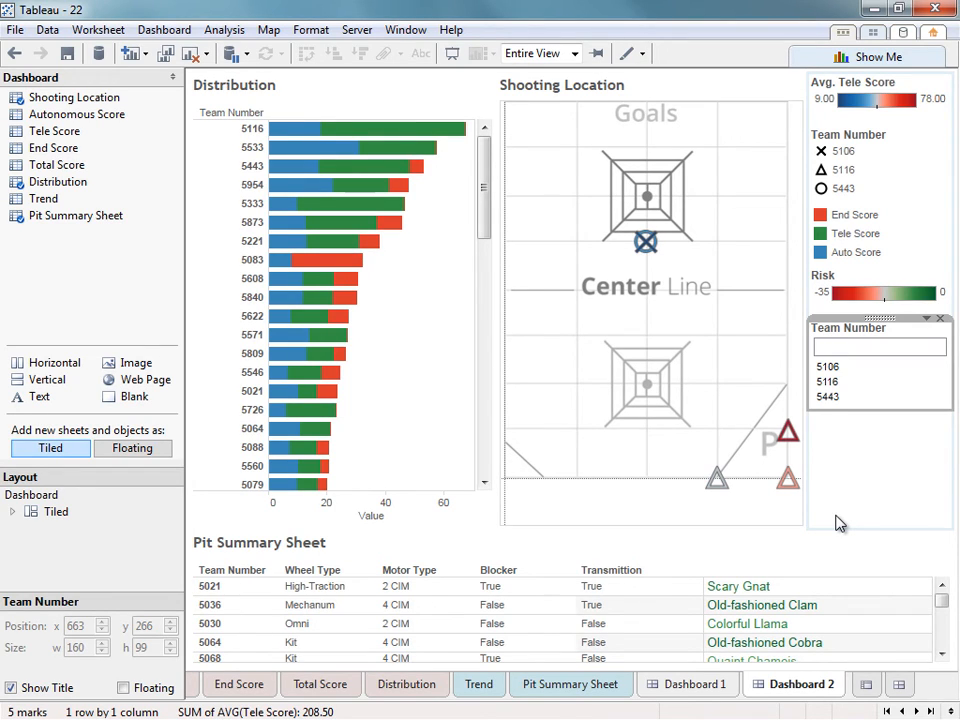
click(838, 522)
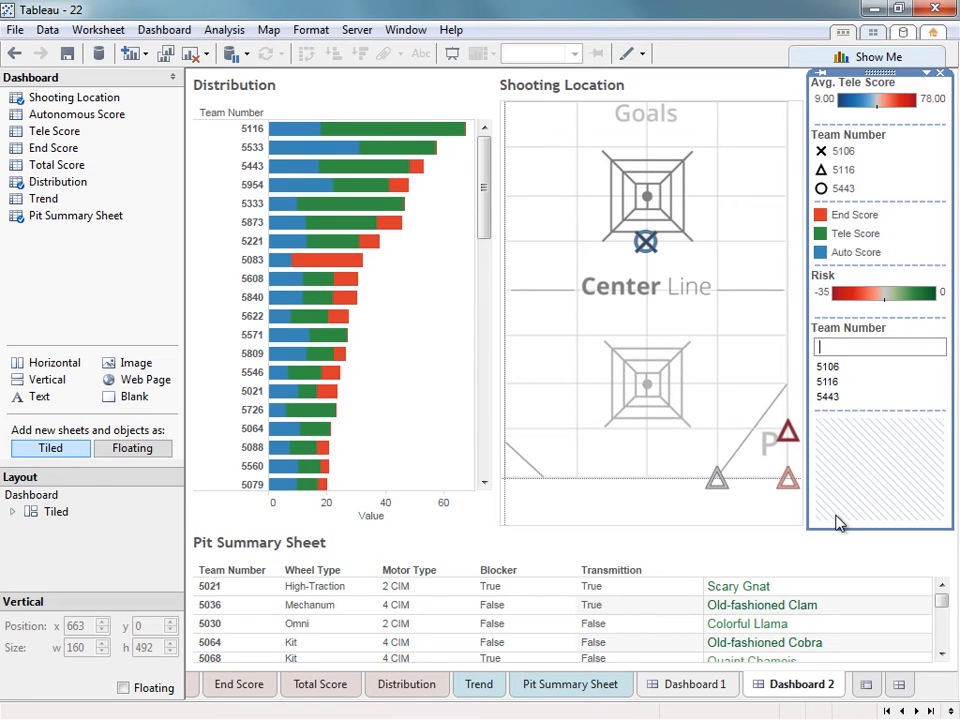
Apply the Team Number filter to all worksheets using this data source.
click(795, 88)
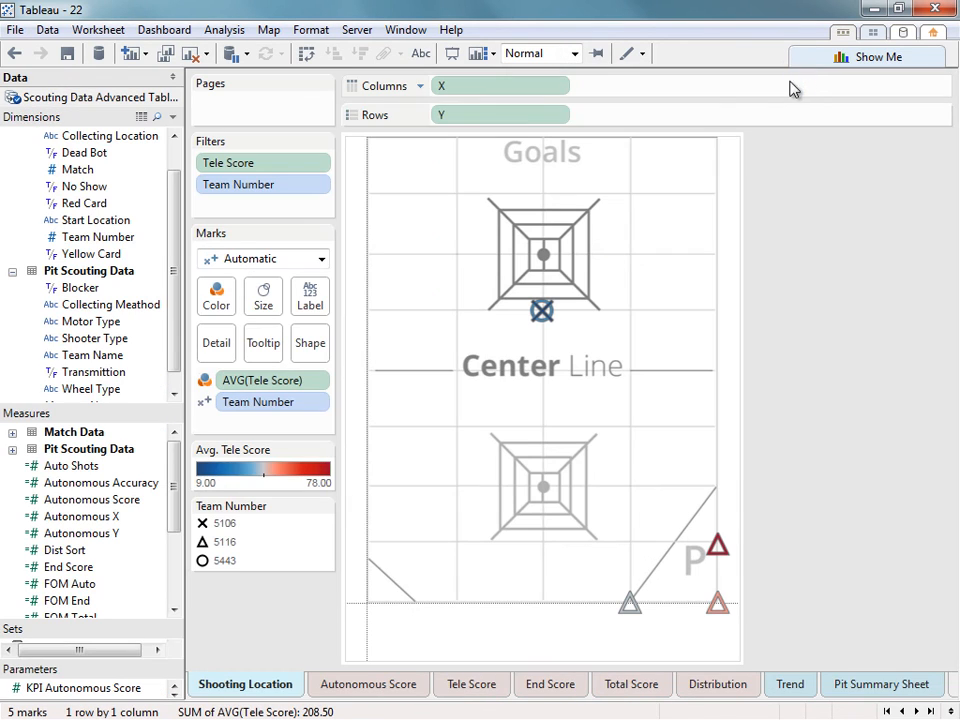
click(322, 185)
mouse_move(318, 290)
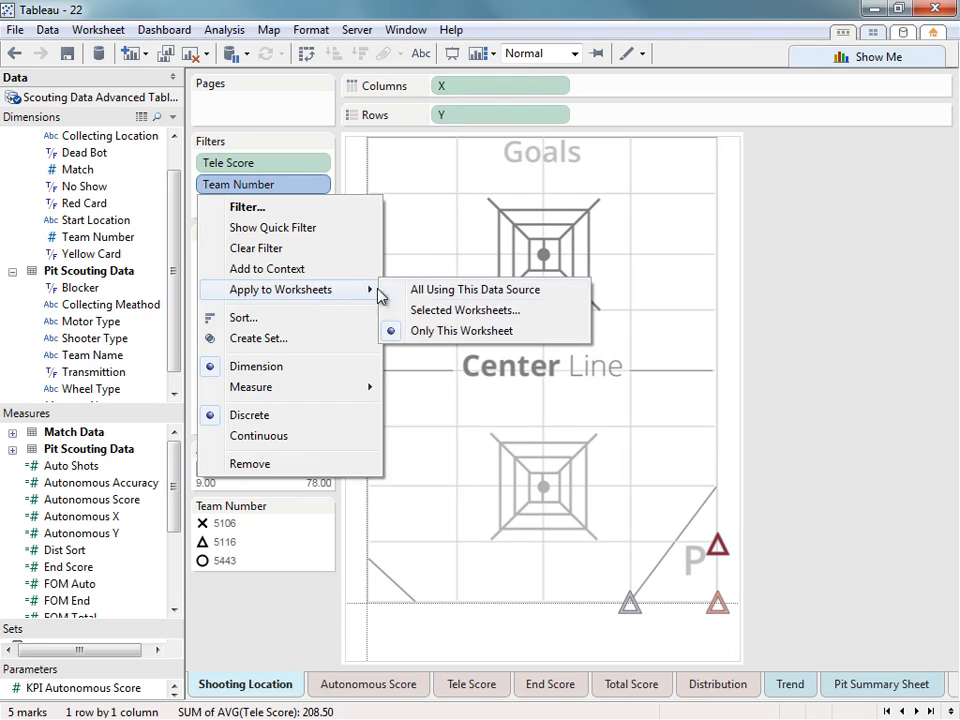
click(385, 291)
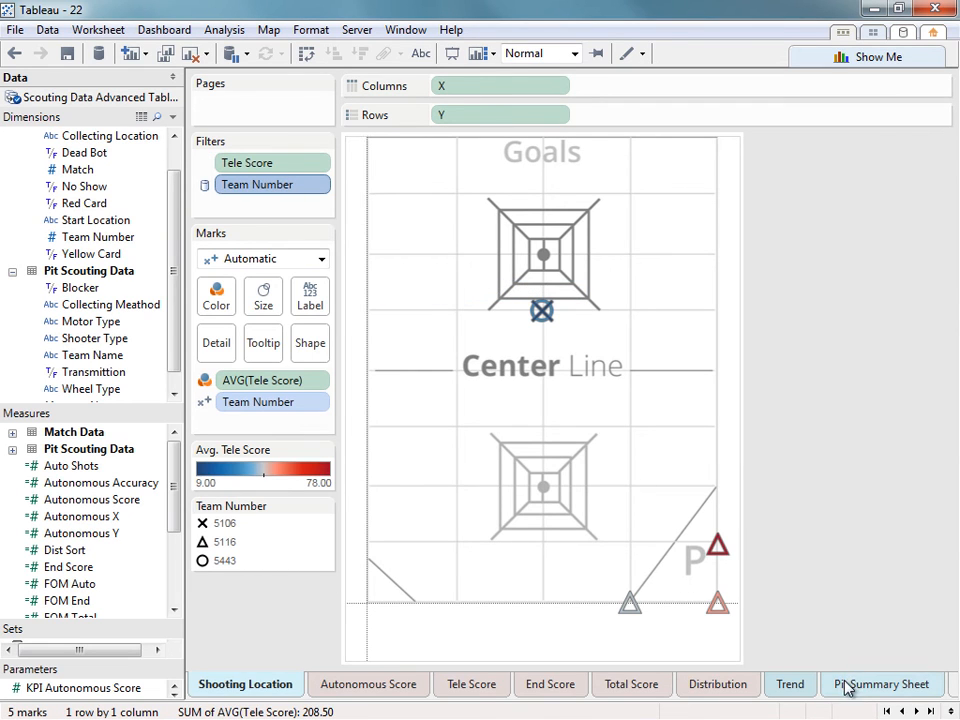
Set the Distribution chart on Dashboard 2 to Entire View.
click(930, 711)
click(801, 684)
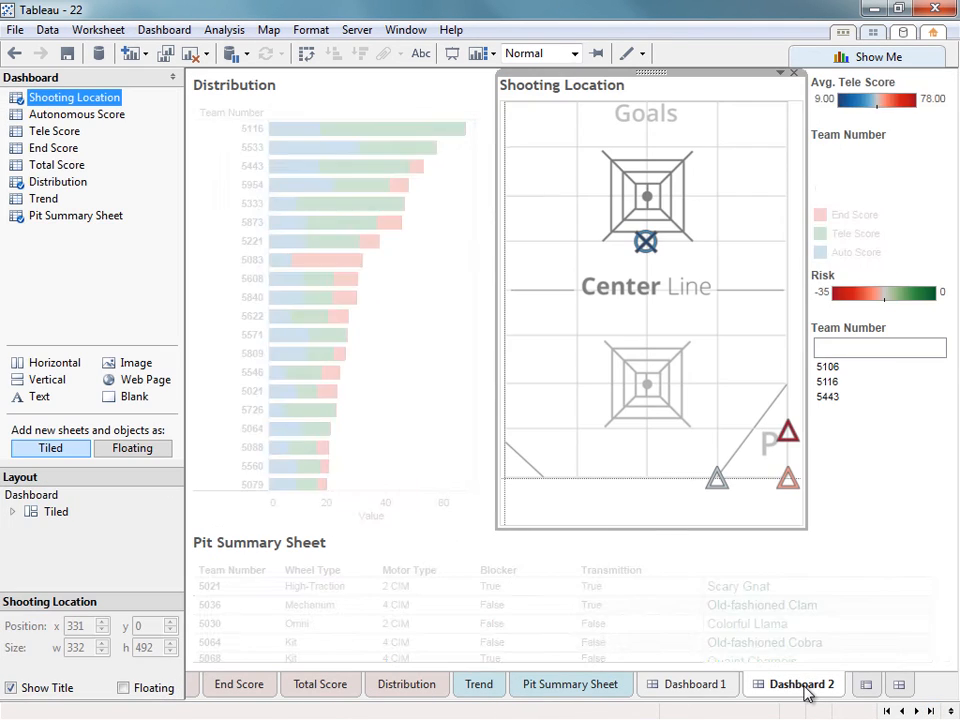
click(428, 454)
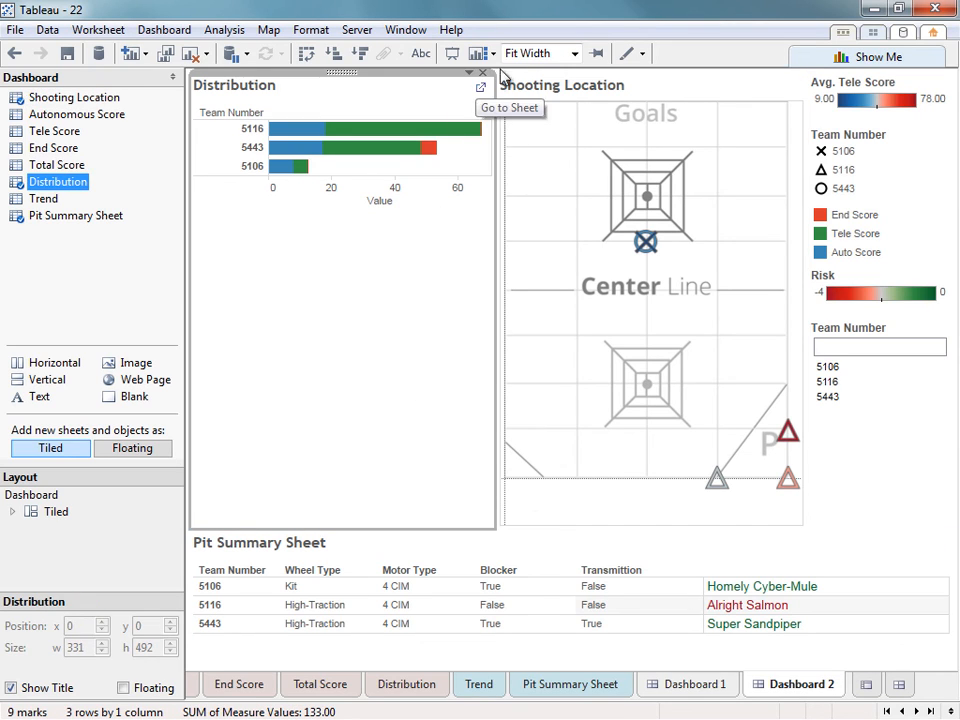
click(565, 54)
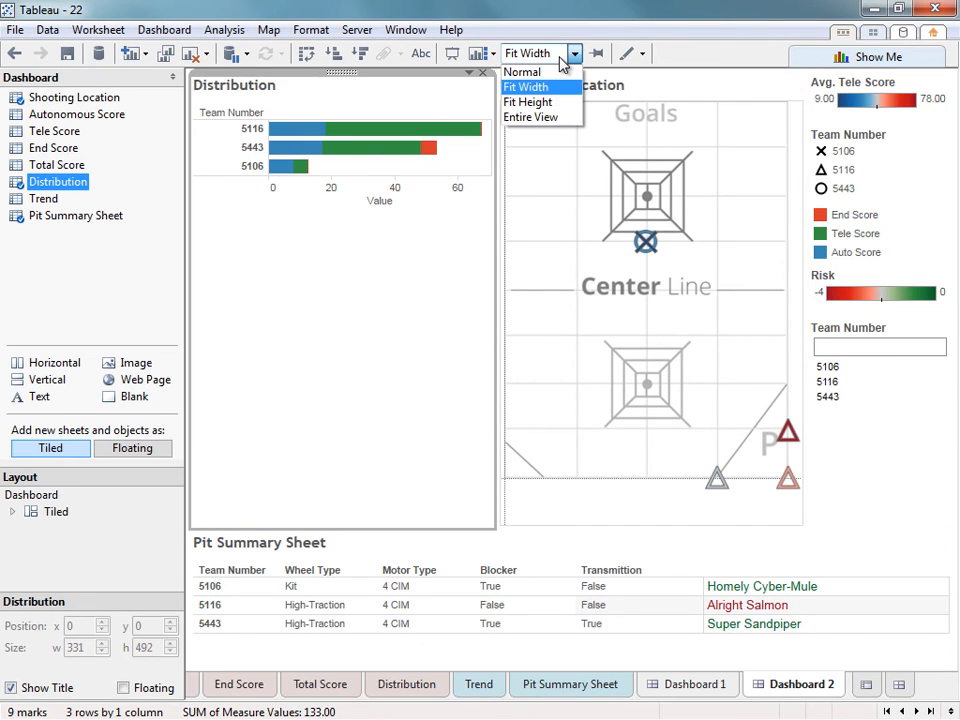
click(545, 119)
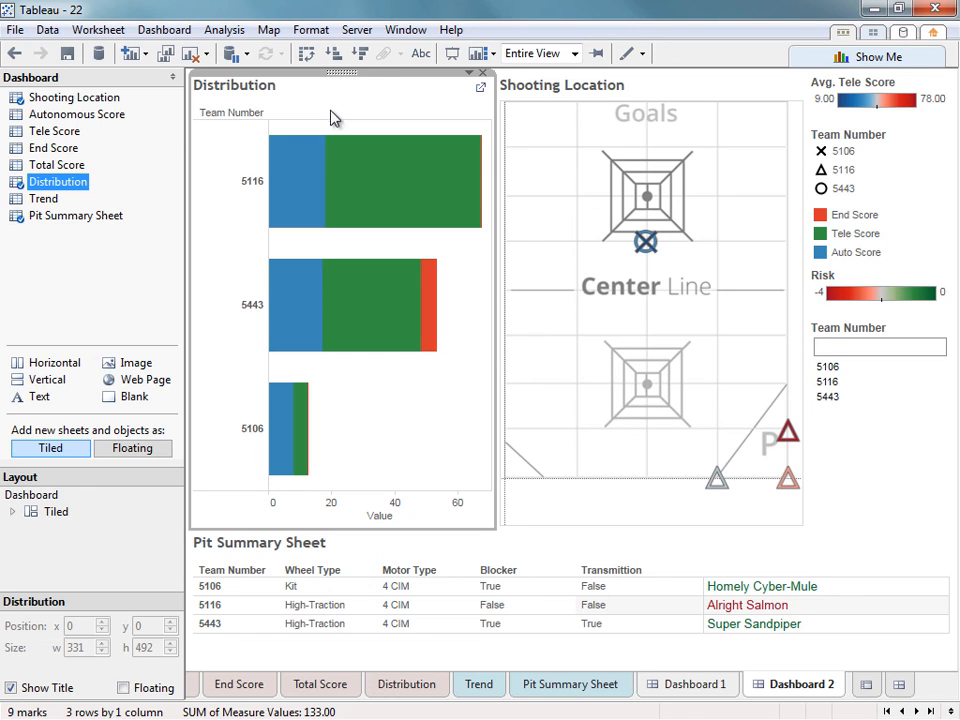
Save the workbook to Tableau Public with the account password, then select the share link and embed code.
click(356, 30)
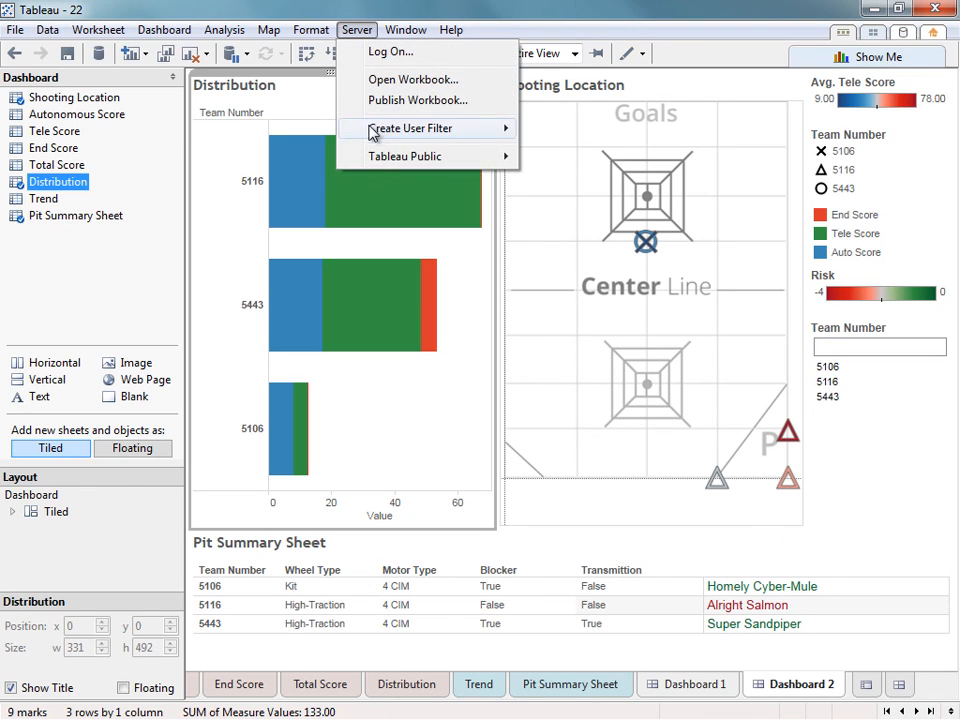
mouse_move(390, 160)
click(578, 176)
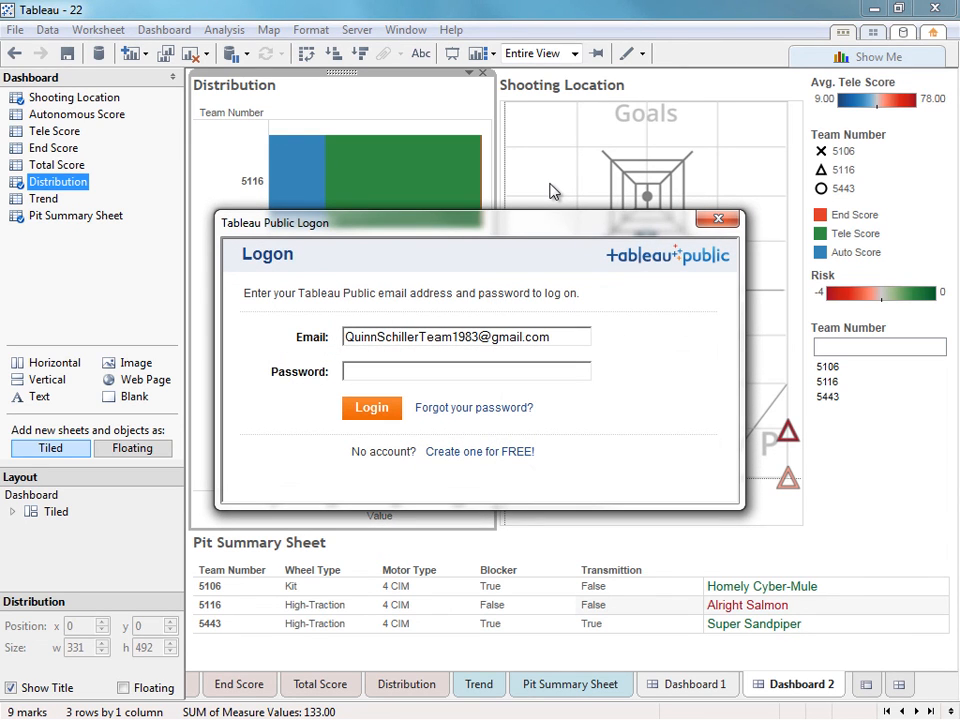
click(397, 370)
text(••••••••••••••••••)
key(Return)
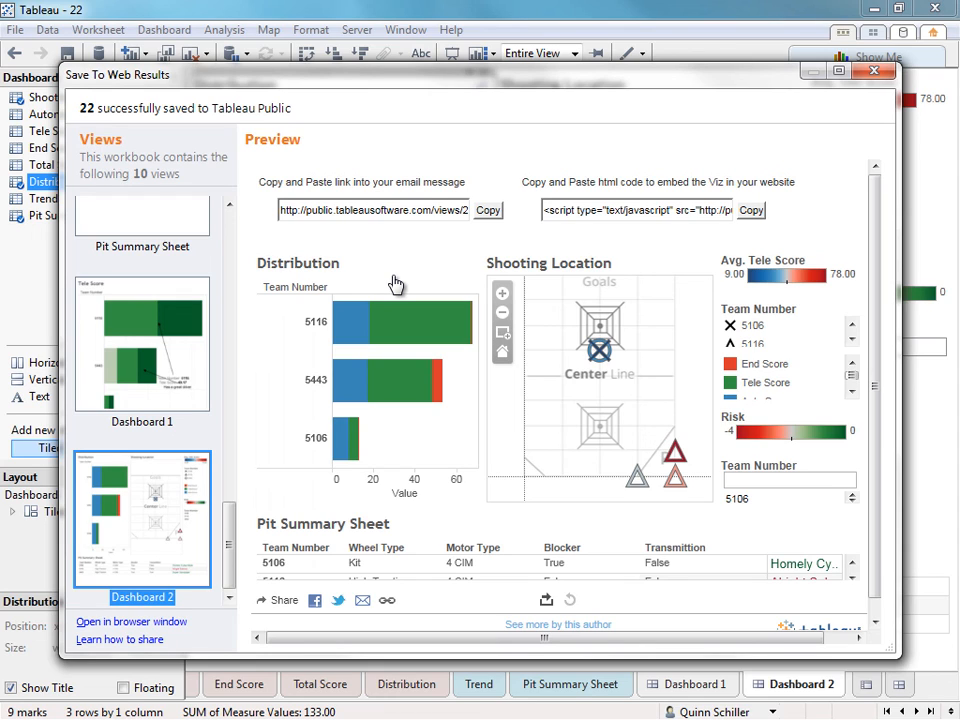
click(392, 210)
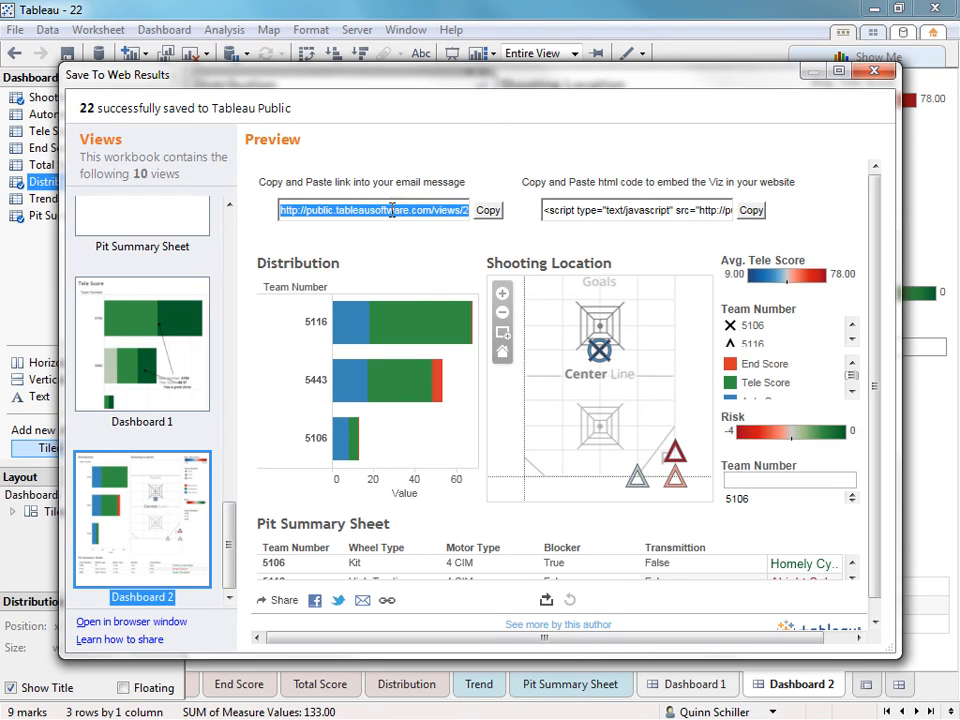
click(694, 208)
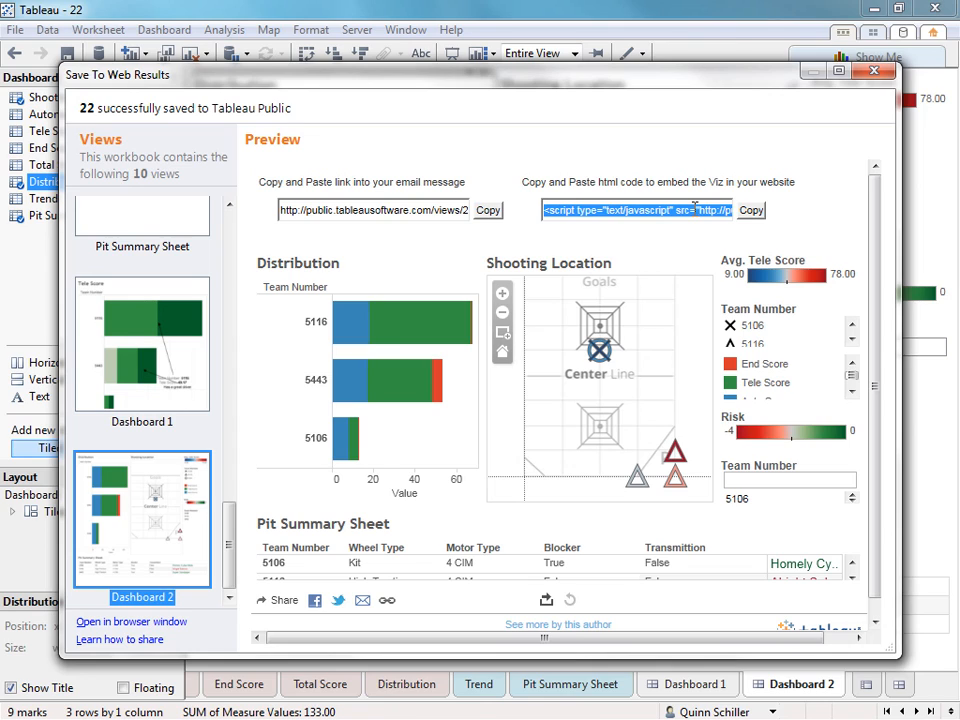